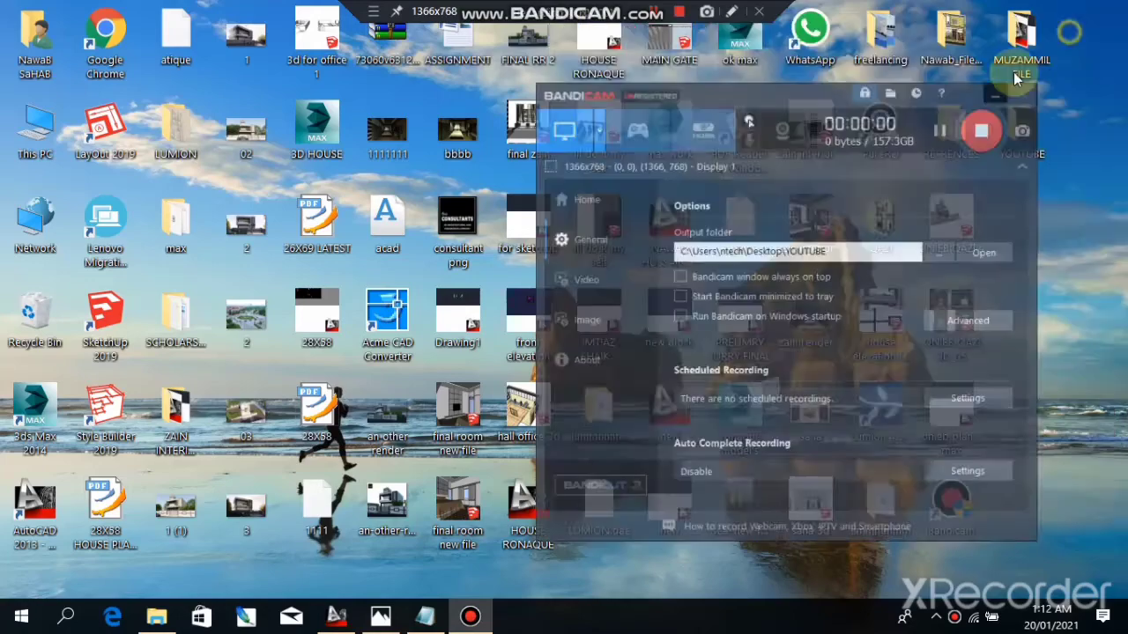
# Open logo.jpeg in Photos and a blank Untitled Notepad document over it
pyautogui.click(388, 618)
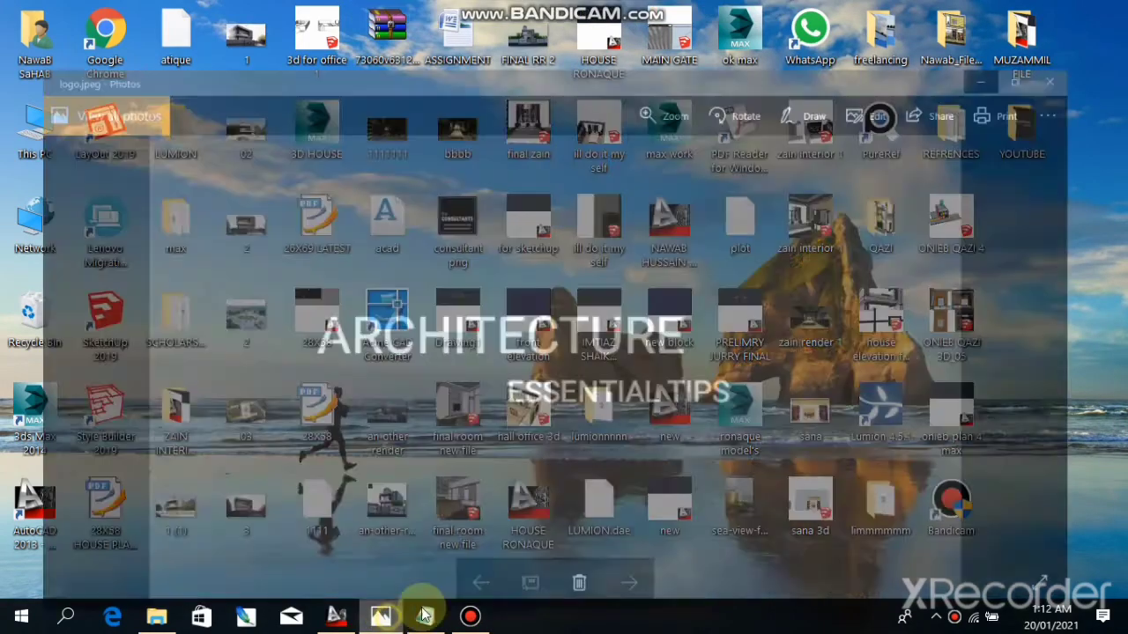
pyautogui.click(426, 617)
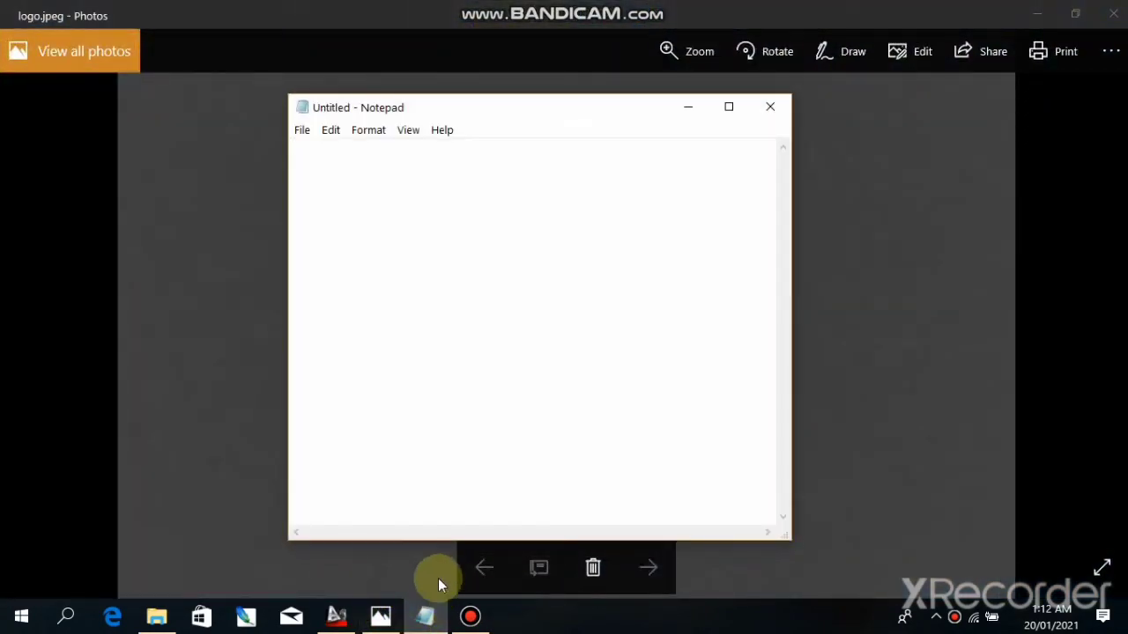
# Write the intro about setting units in AutoCAD, ending with a new line 'LETS START'
pyautogui.write('WELLCOME TO ')
pyautogui.write('A')
pyautogui.write('RCHITECT')
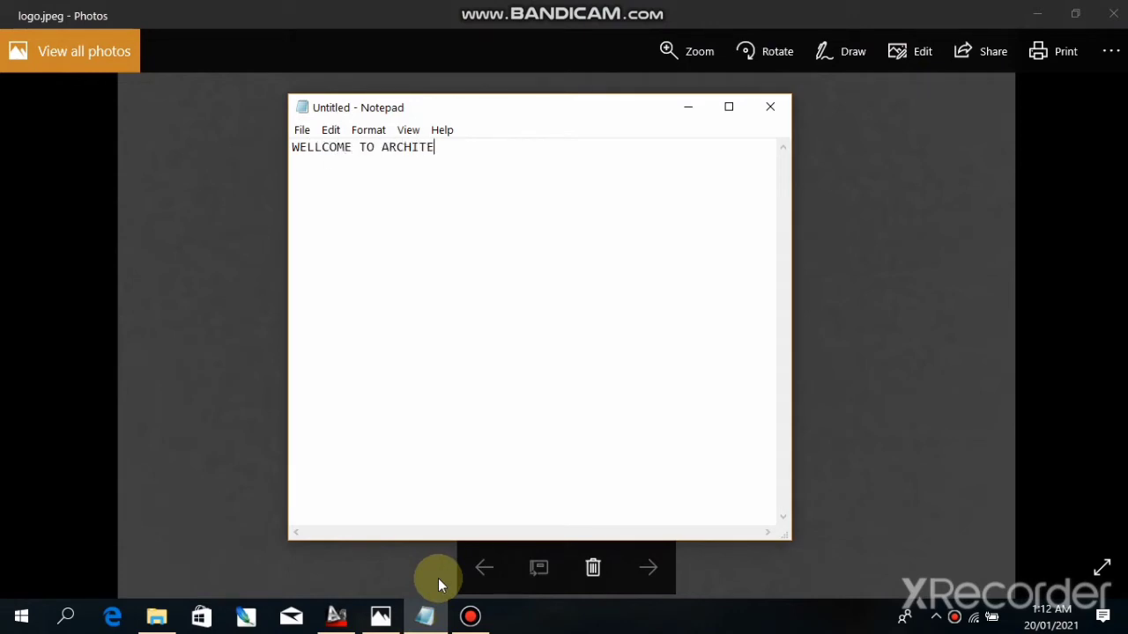
pyautogui.write('URE E')
pyautogui.write('SSENTIAL TI')
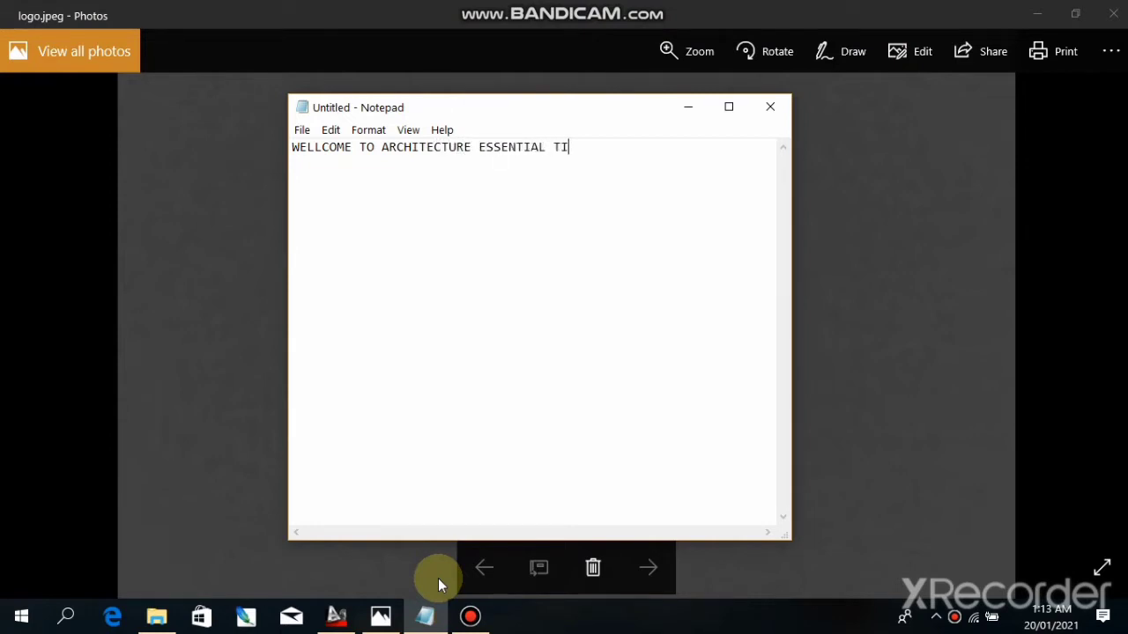
pyautogui.write('PS  ')
pyautogui.write('TODAY')
pyautogui.write(' I WILL T')
pyautogui.write('RL')
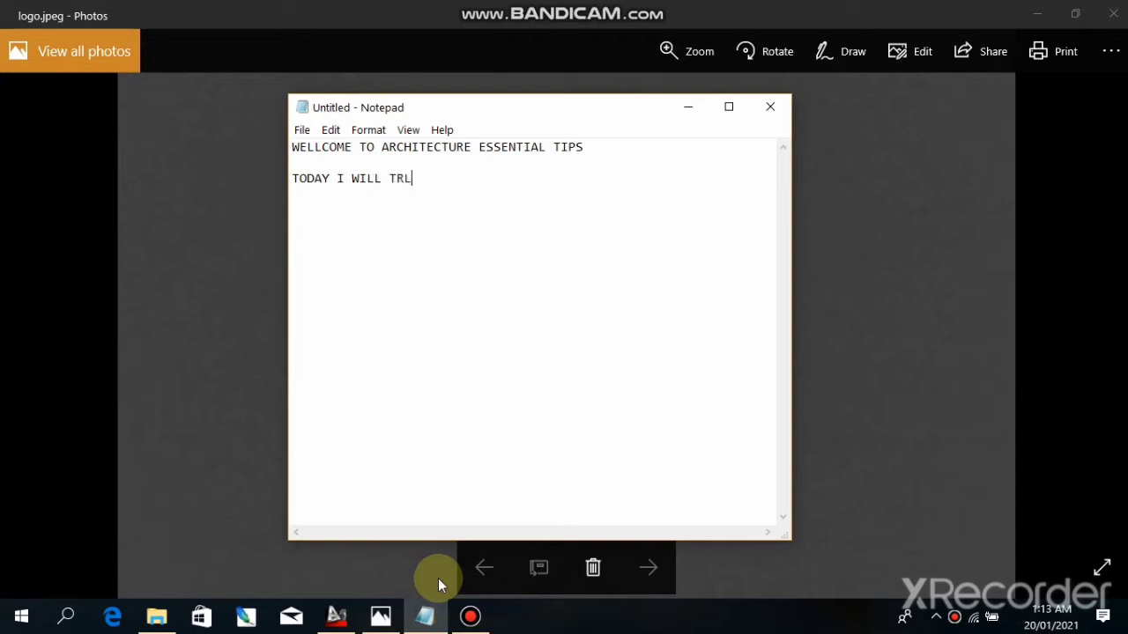
pyautogui.press('BackSpace')
pyautogui.press('BackSpace')
pyautogui.write('ELL ')
pyautogui.write('YOU TH')
pyautogui.write('AT HOW TO')
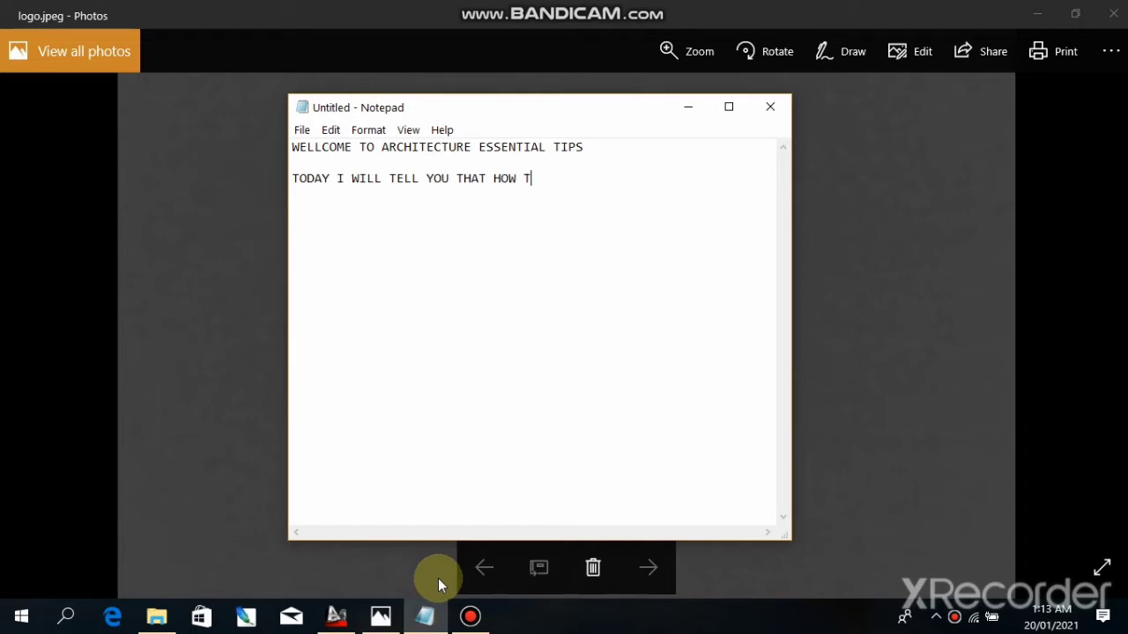
pyautogui.write(' SET U')
pyautogui.write('NITS IN AUT')
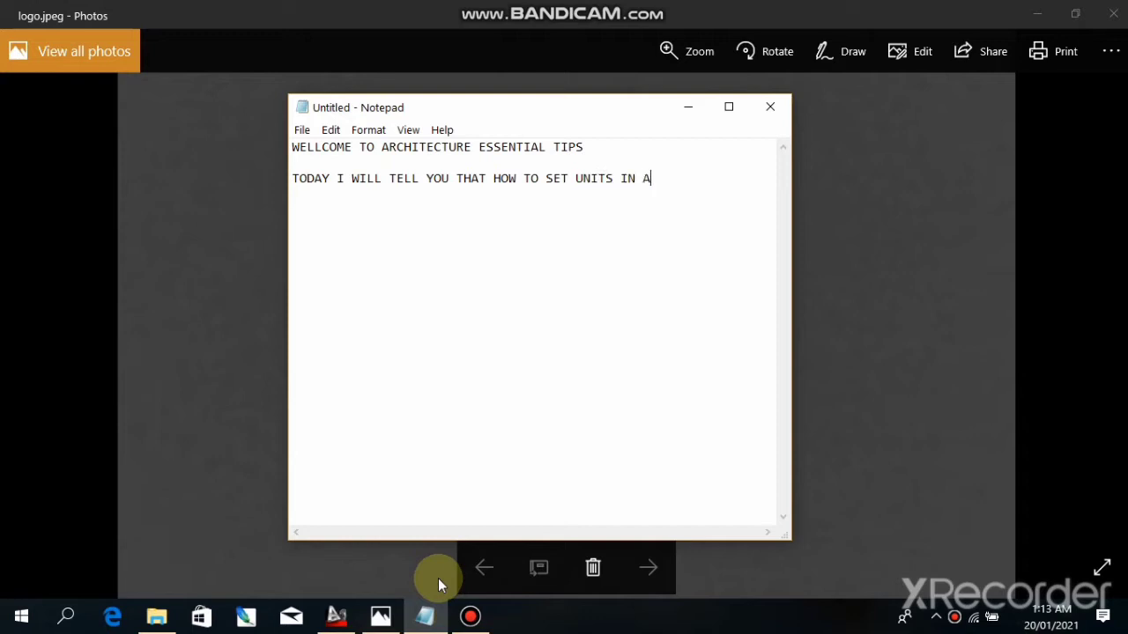
pyautogui.write('OC')
pyautogui.write('AD')
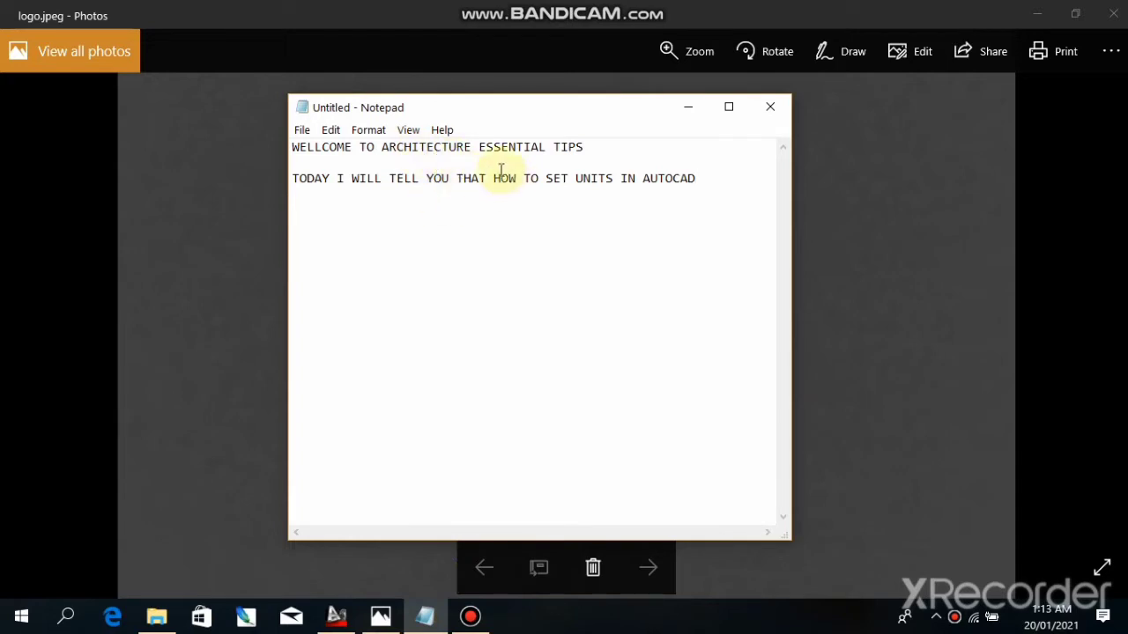
pyautogui.moveTo(495, 177); pyautogui.dragTo(696, 178)
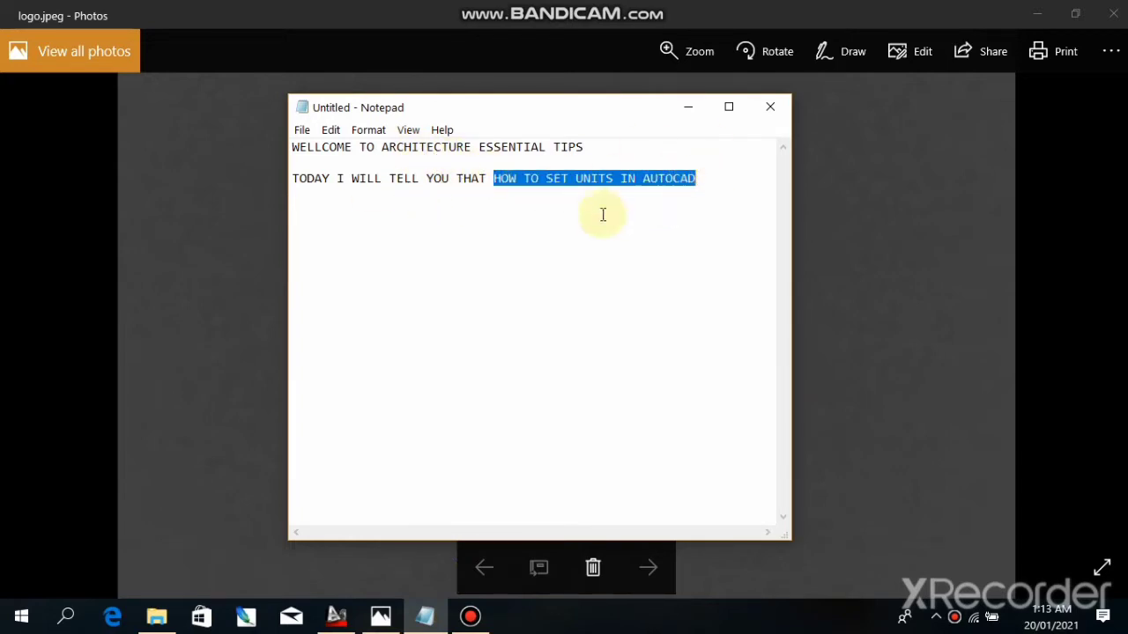
pyautogui.click(705, 179)
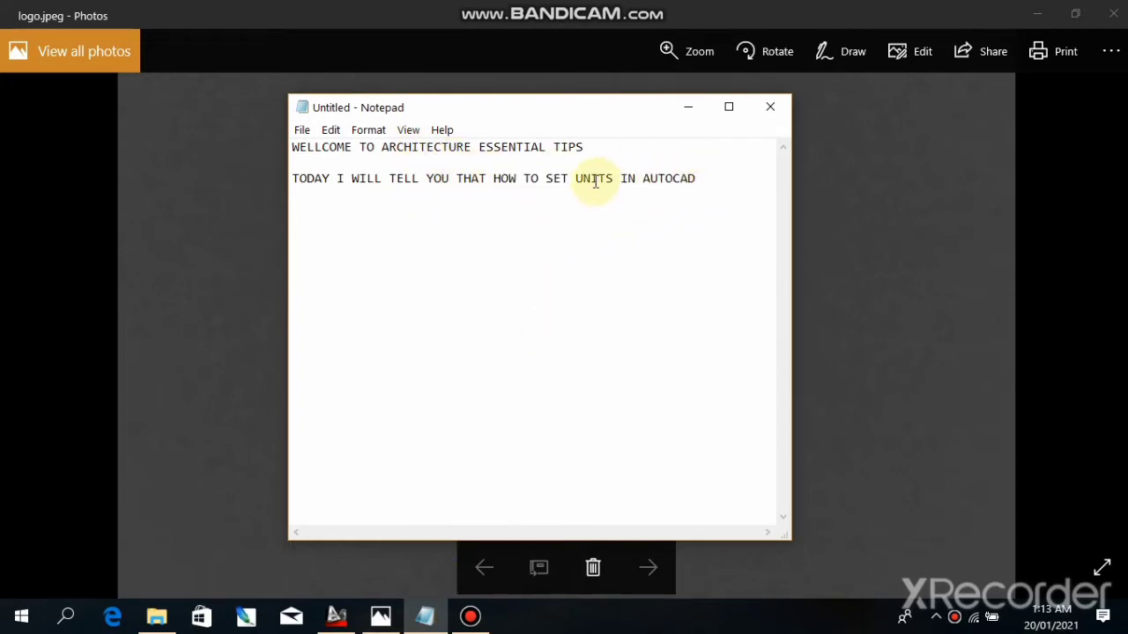
pyautogui.press('Return')
pyautogui.write('LEE')
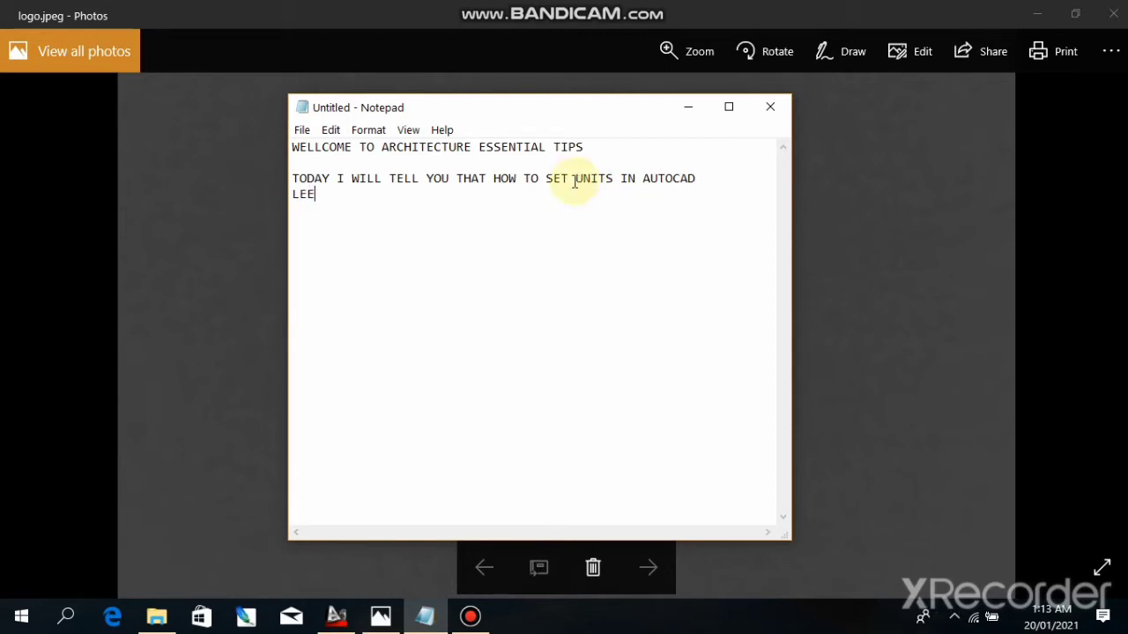
pyautogui.write('TS STA')
pyautogui.write('RT')
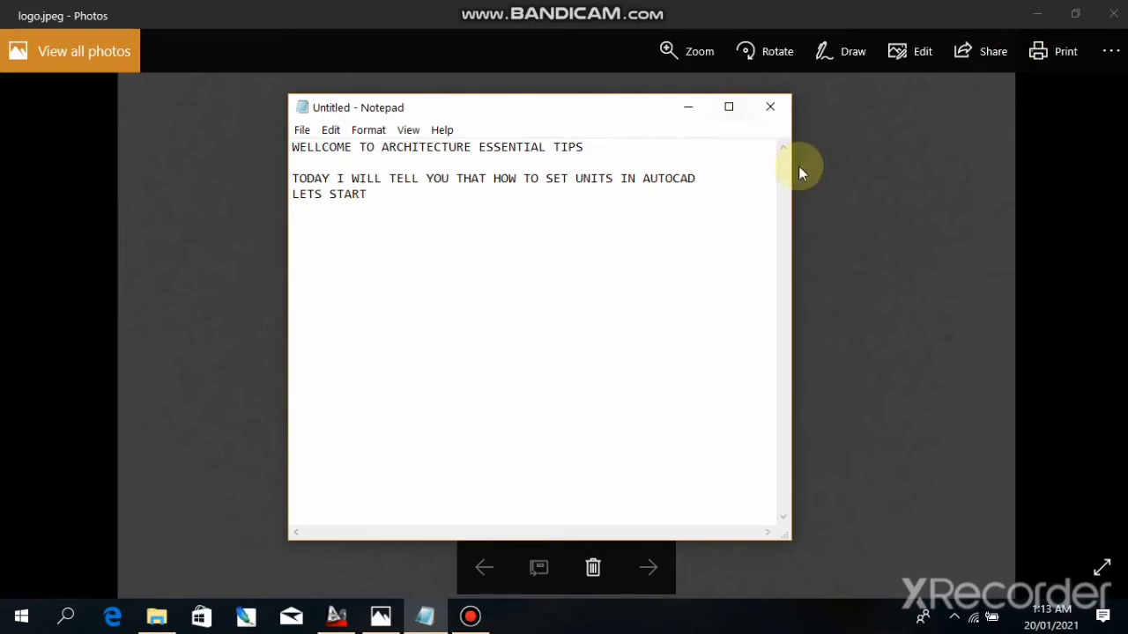
# Minimize Notepad and Photos, then launch AutoCAD 2013 and close its Welcome screen
pyautogui.click(688, 107)
pyautogui.click(1037, 13)
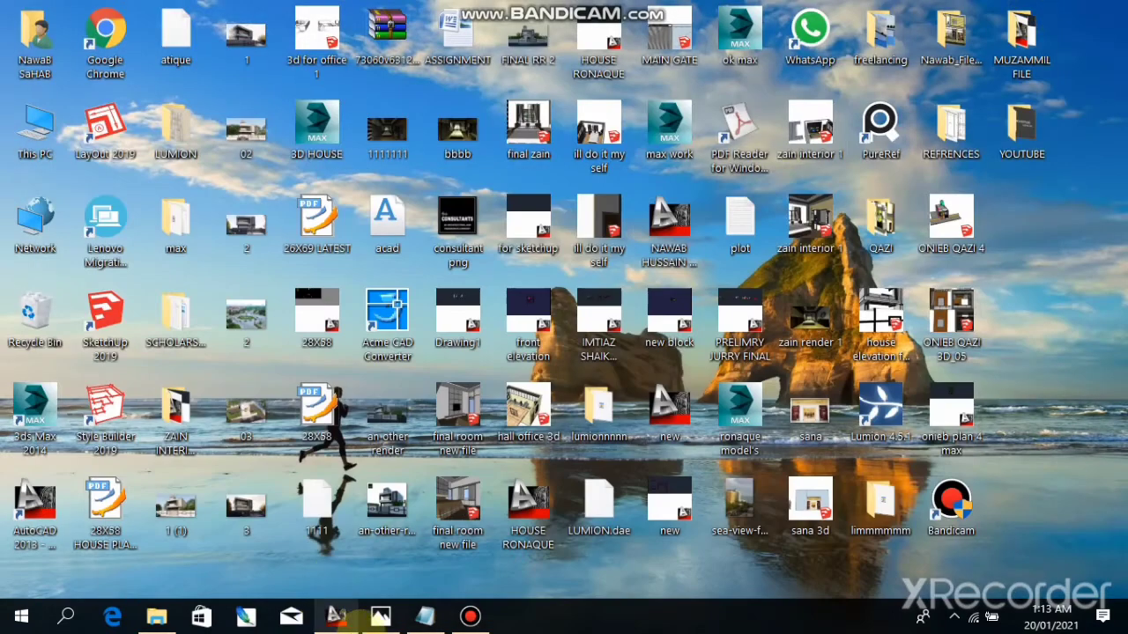
pyautogui.click(336, 616)
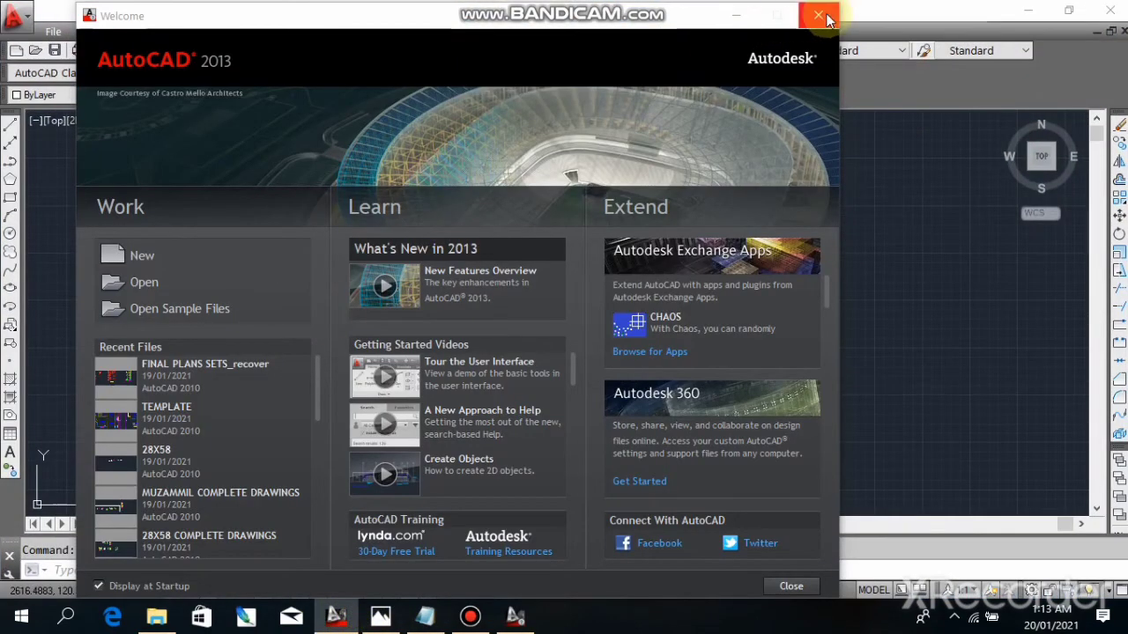
pyautogui.click(818, 15)
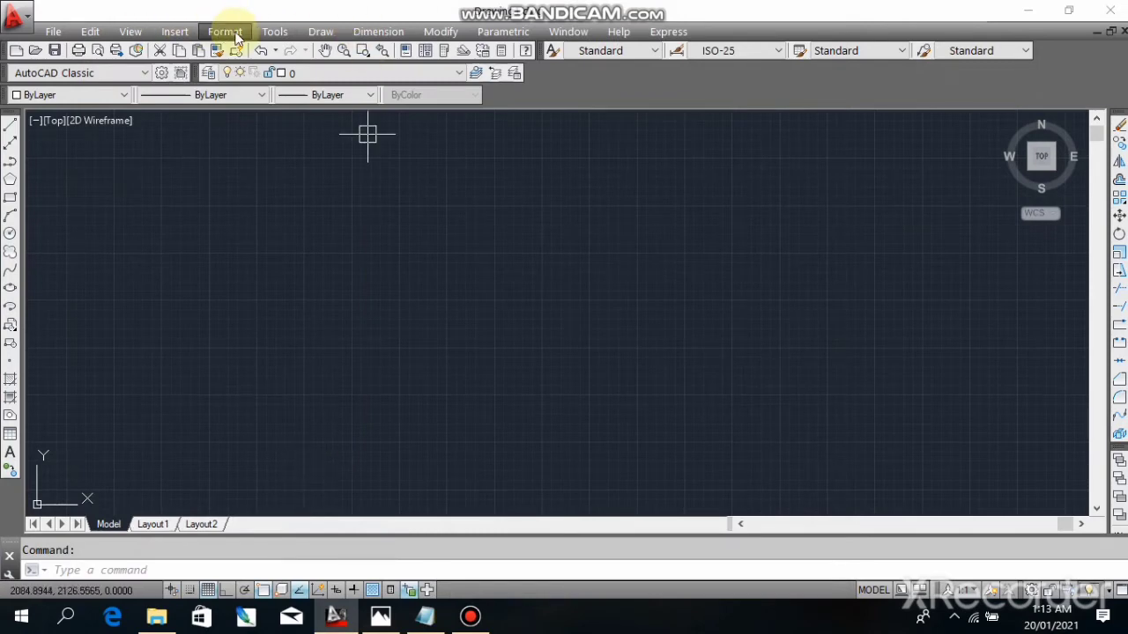
# Add step 1 'CLICK ON FORMAT AND THEN CLICK AGAIN IN UNITS' to the notes, then minimize them
pyautogui.click(425, 616)
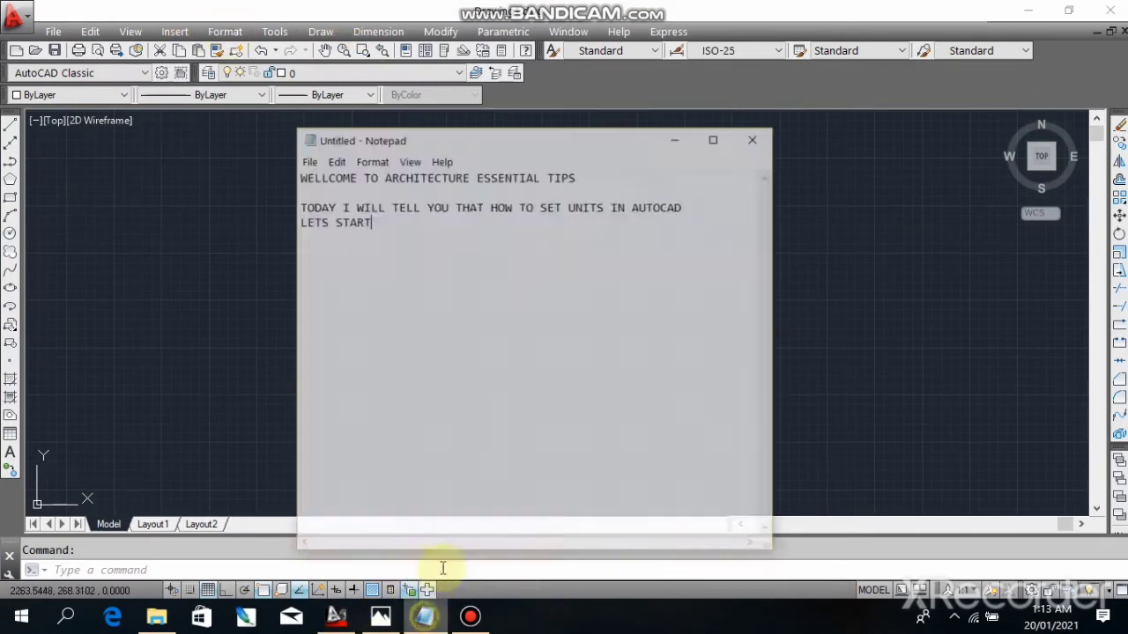
pyautogui.press('Return')
pyautogui.write('1 CL')
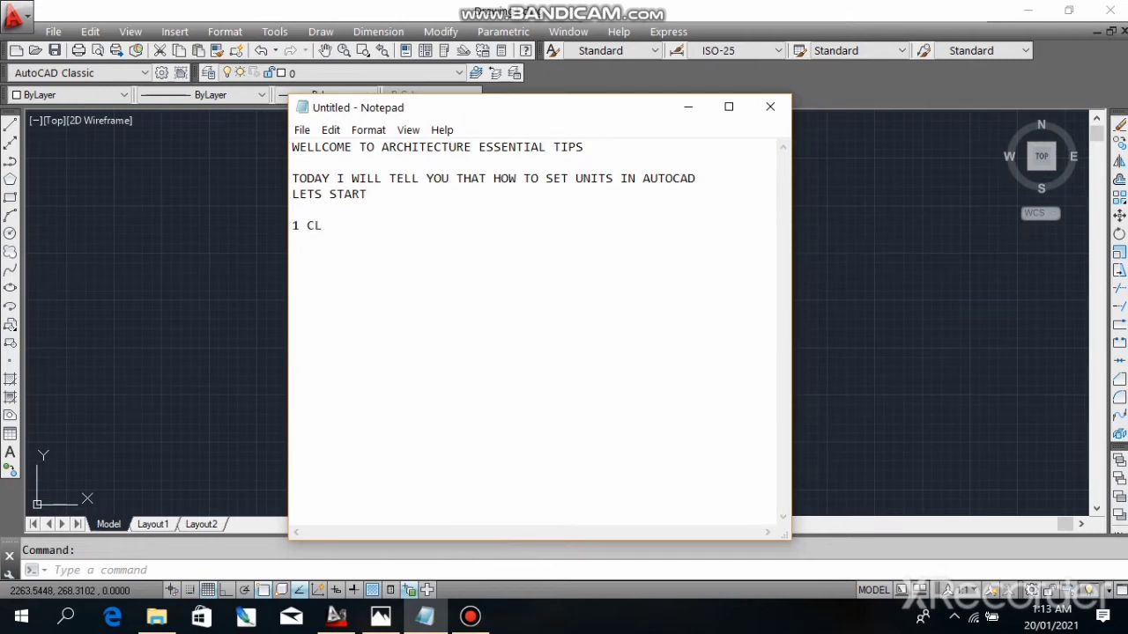
pyautogui.write('ICK ON ')
pyautogui.write('FOR')
pyautogui.write('MAT ')
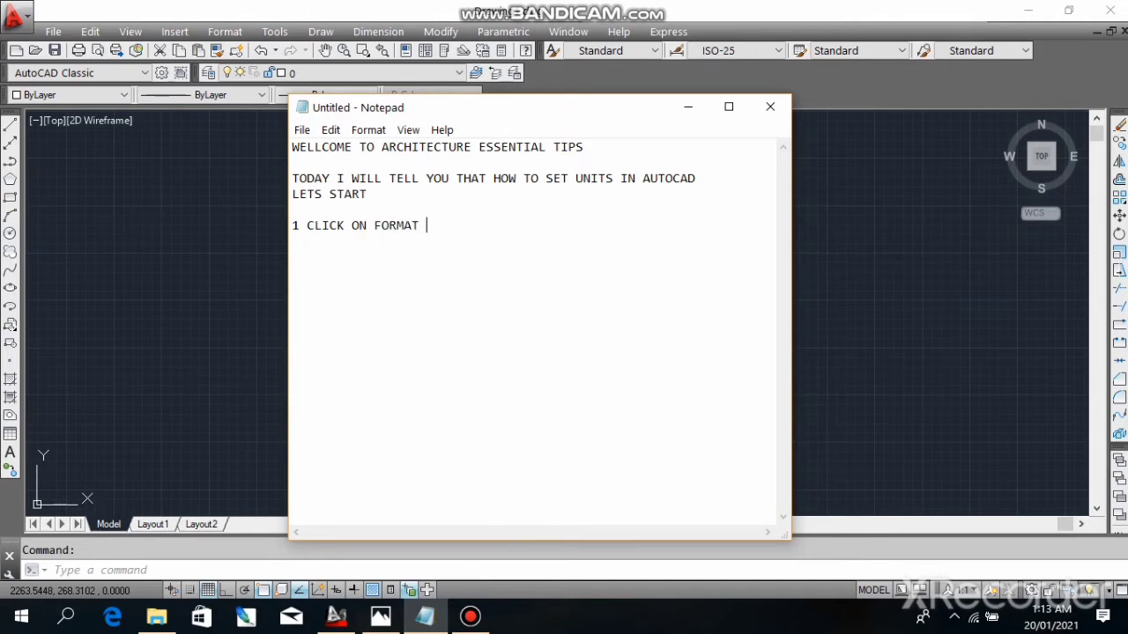
pyautogui.write('AND THE')
pyautogui.write('N C')
pyautogui.write('LICK AG')
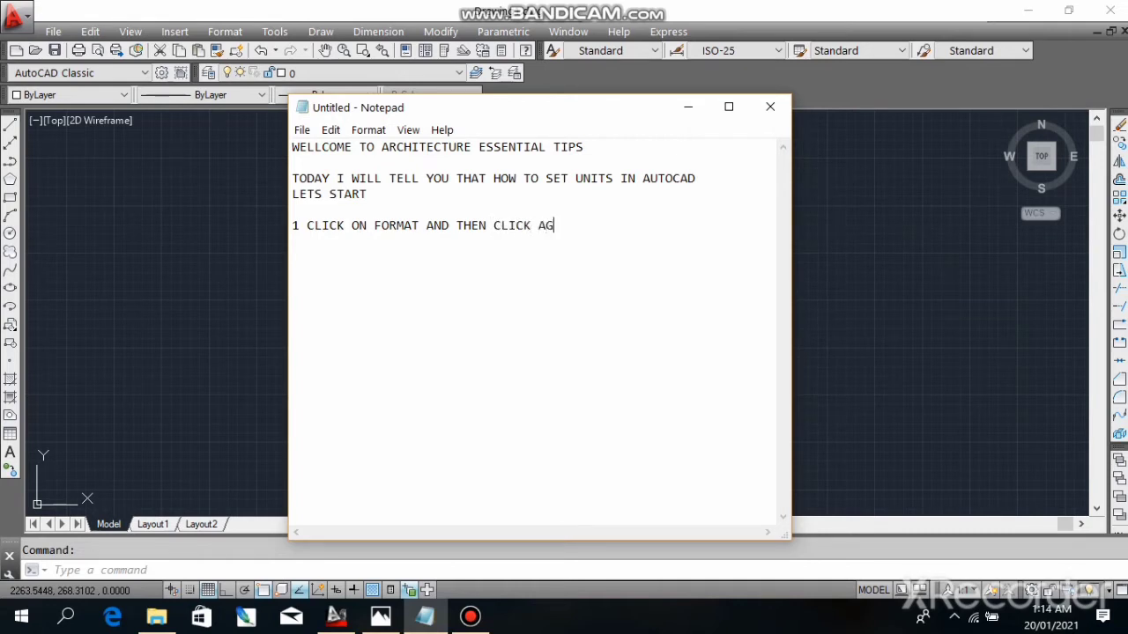
pyautogui.write('AIN IN ')
pyautogui.write('U')
pyautogui.write('NITS')
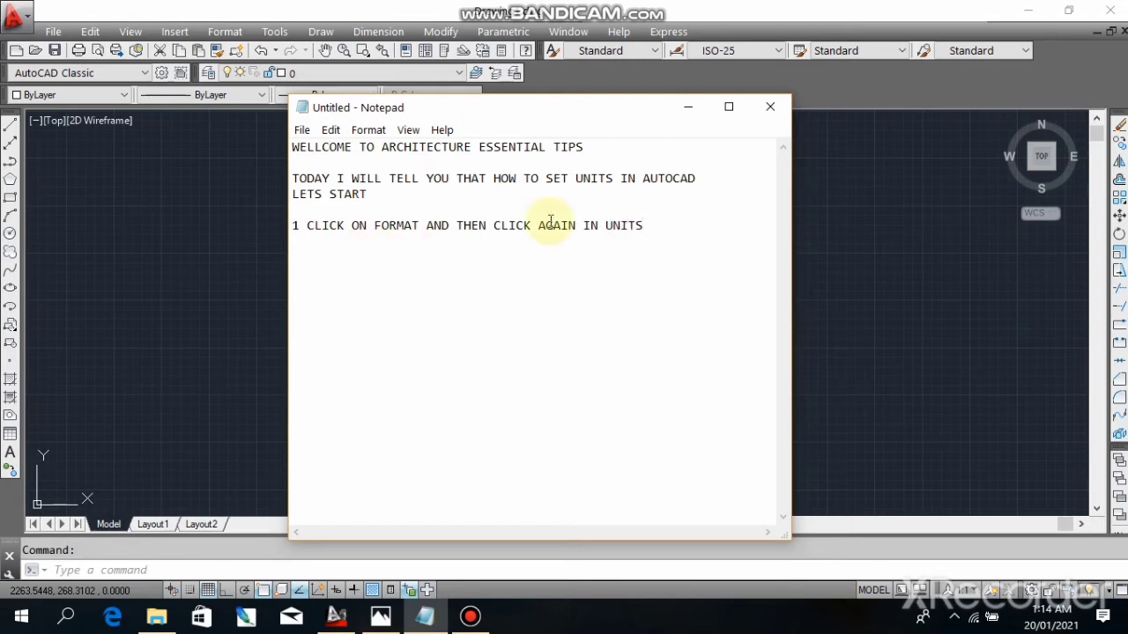
pyautogui.click(688, 107)
# Set the drawing's length type to Architectural in Format > Units, then return to Notepad
pyautogui.click(219, 32)
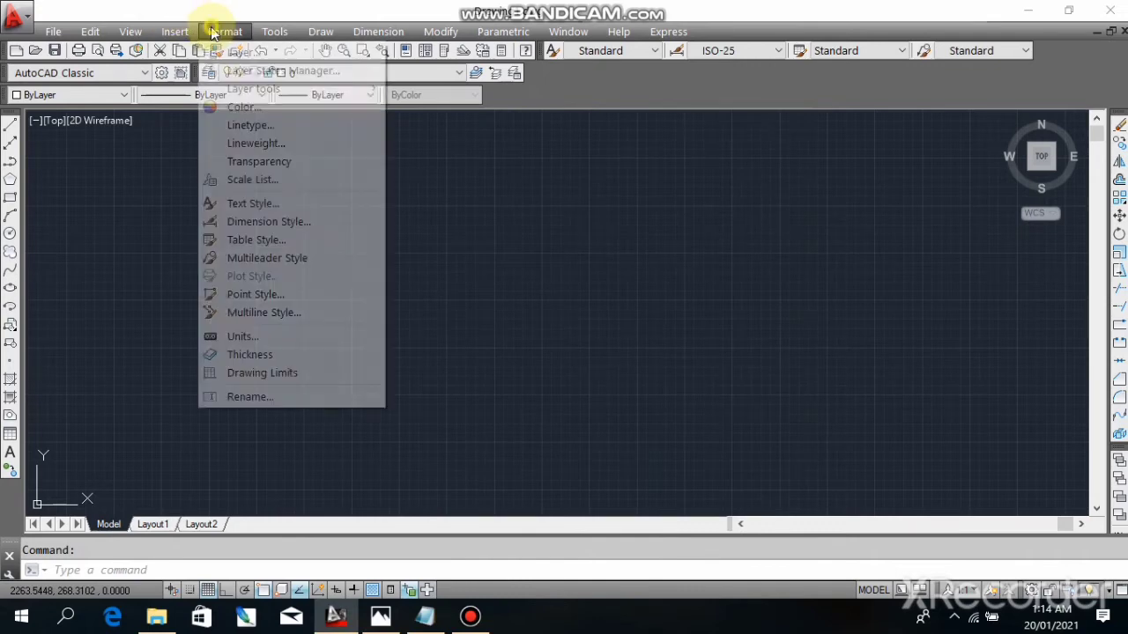
pyautogui.click(250, 339)
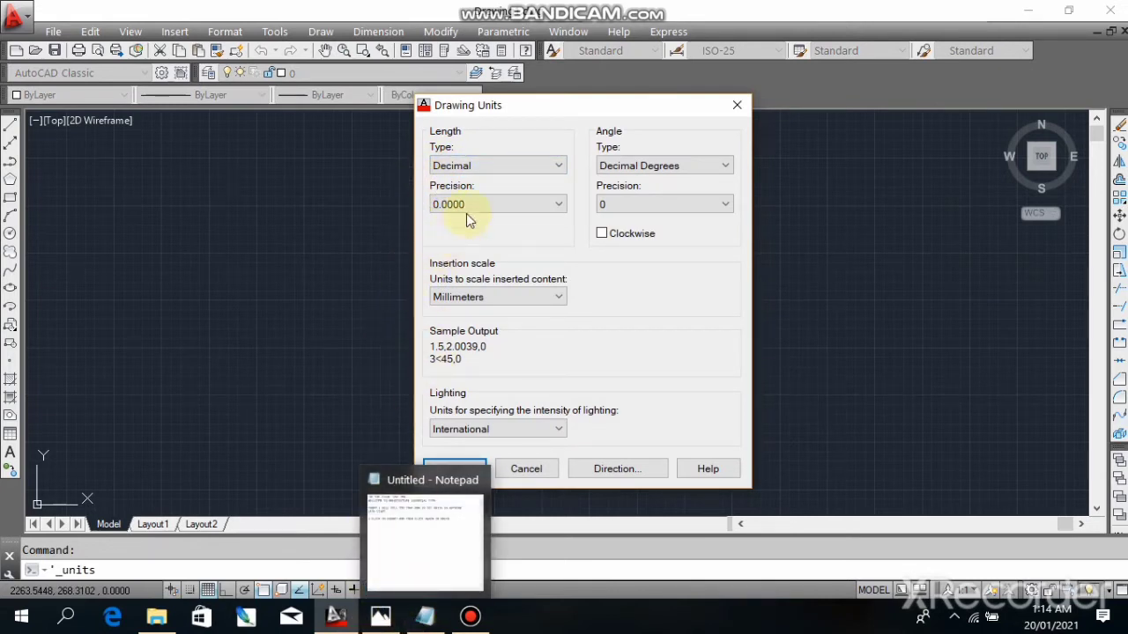
pyautogui.click(504, 167)
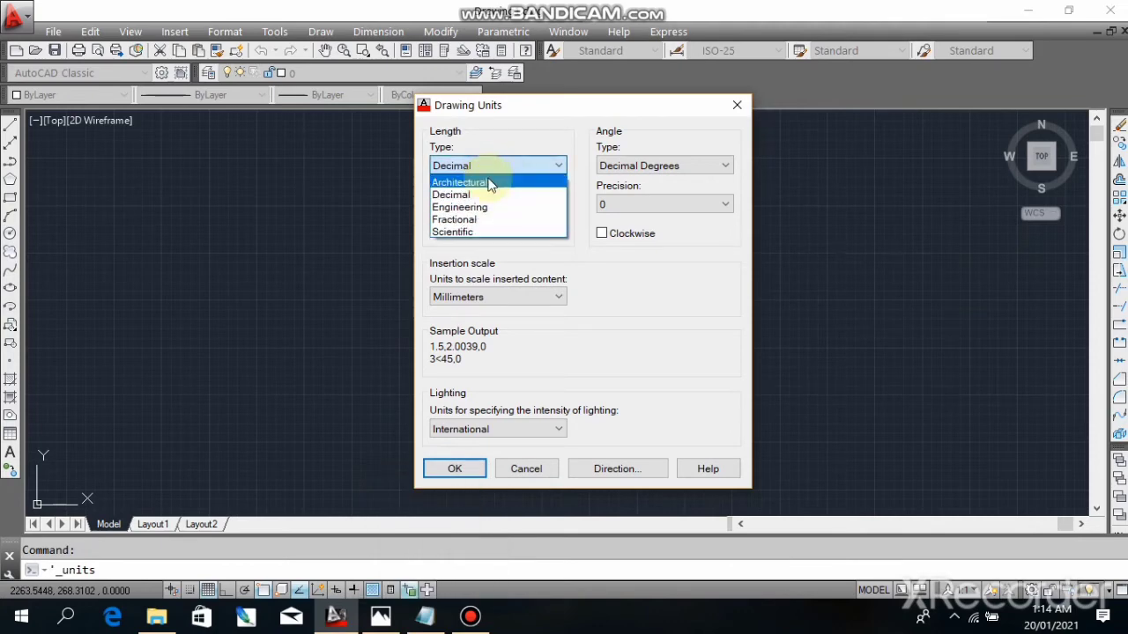
pyautogui.click(490, 182)
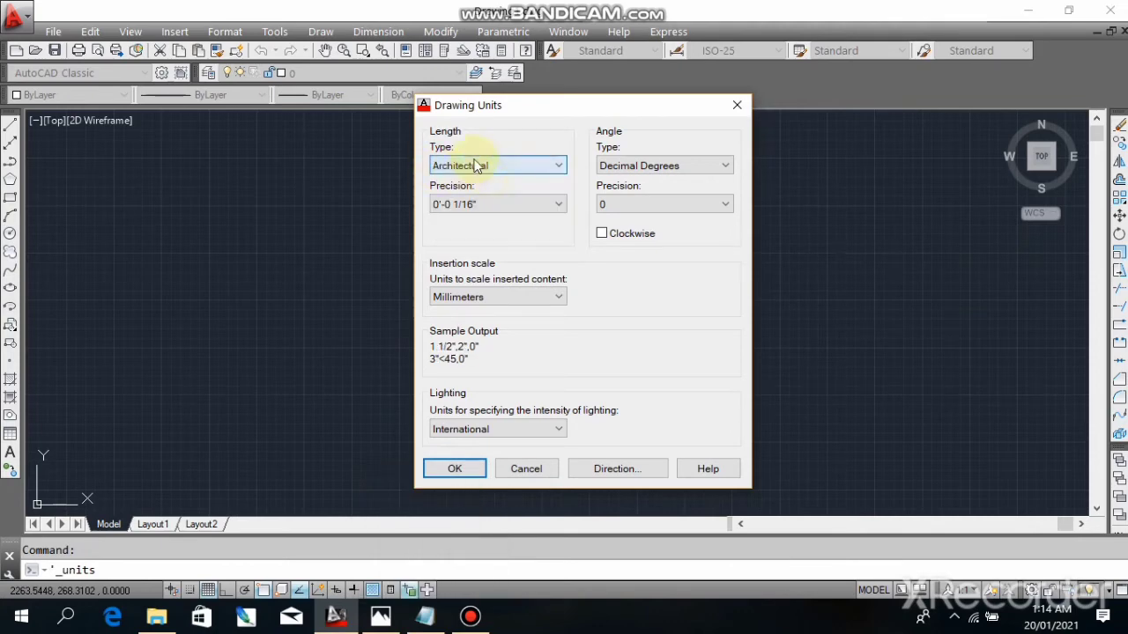
pyautogui.click(427, 616)
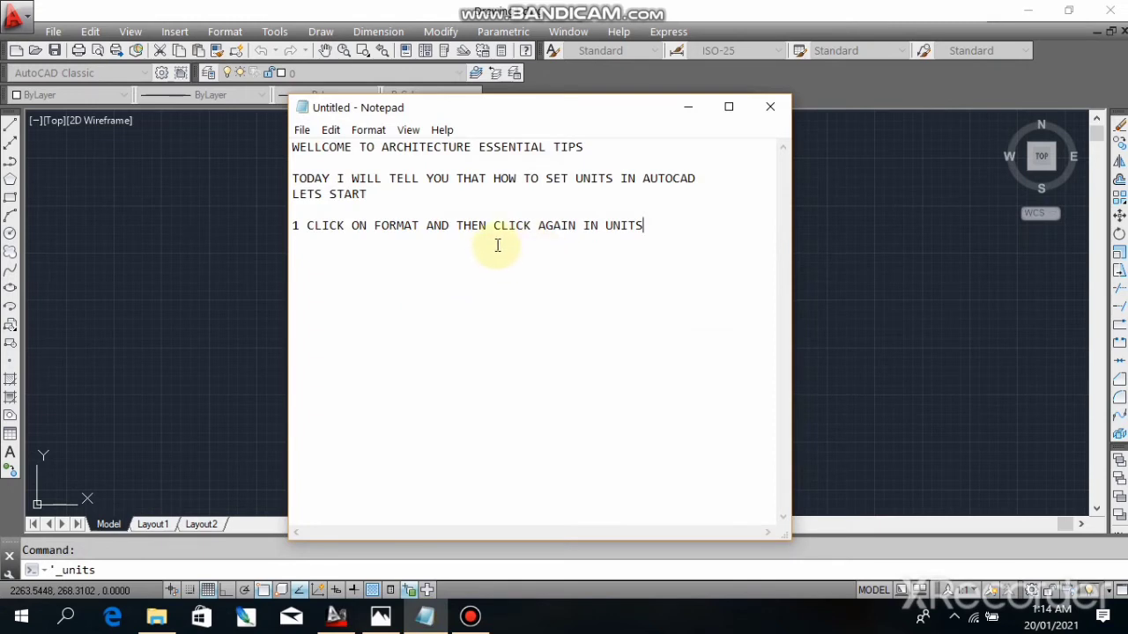
# Write step 2 'LENGTH TYPE ARCHITECTURE' and step 3 'ANGLE TYPE DEG MIN SEC' in the notes
pyautogui.press('Return')
pyautogui.write('2 ')
pyautogui.write('LENGTH ')
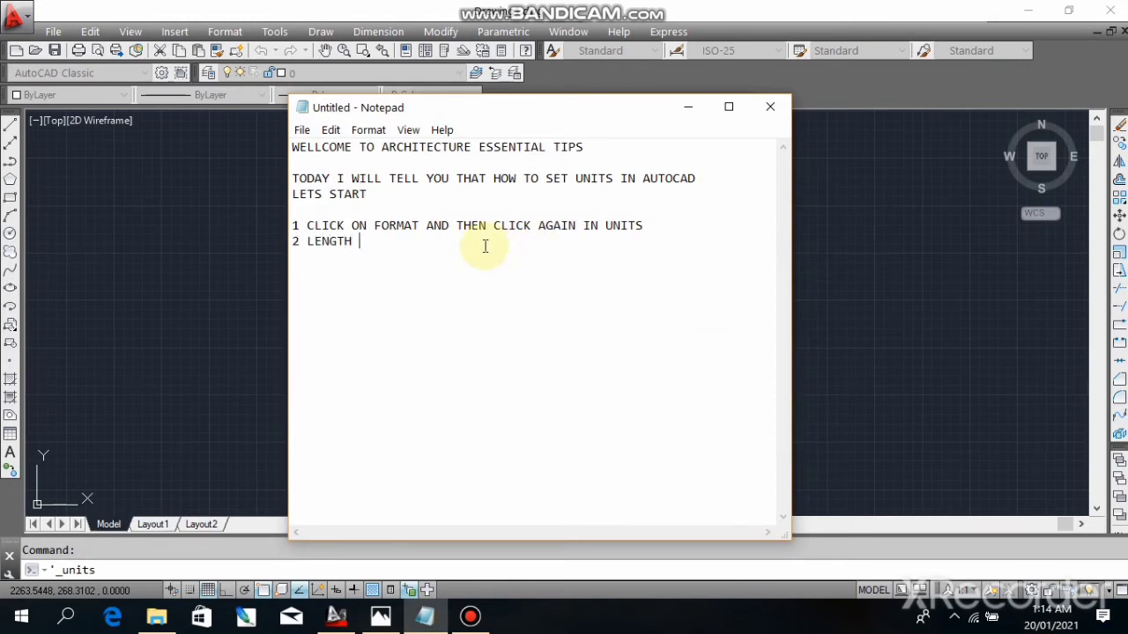
pyautogui.write('TYPE')
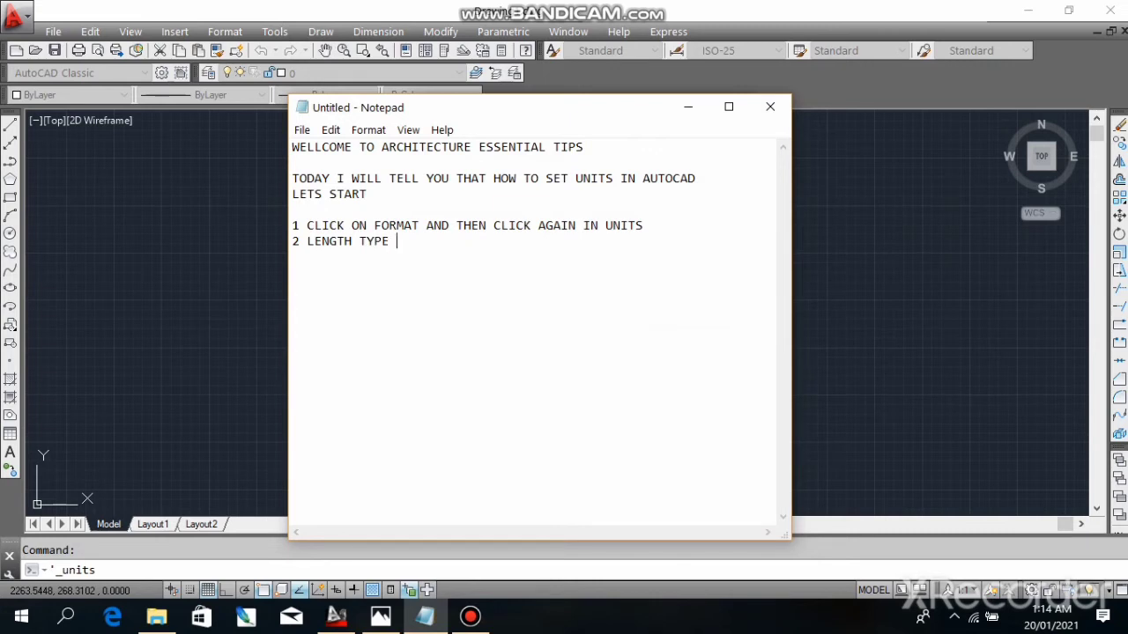
pyautogui.click(338, 617)
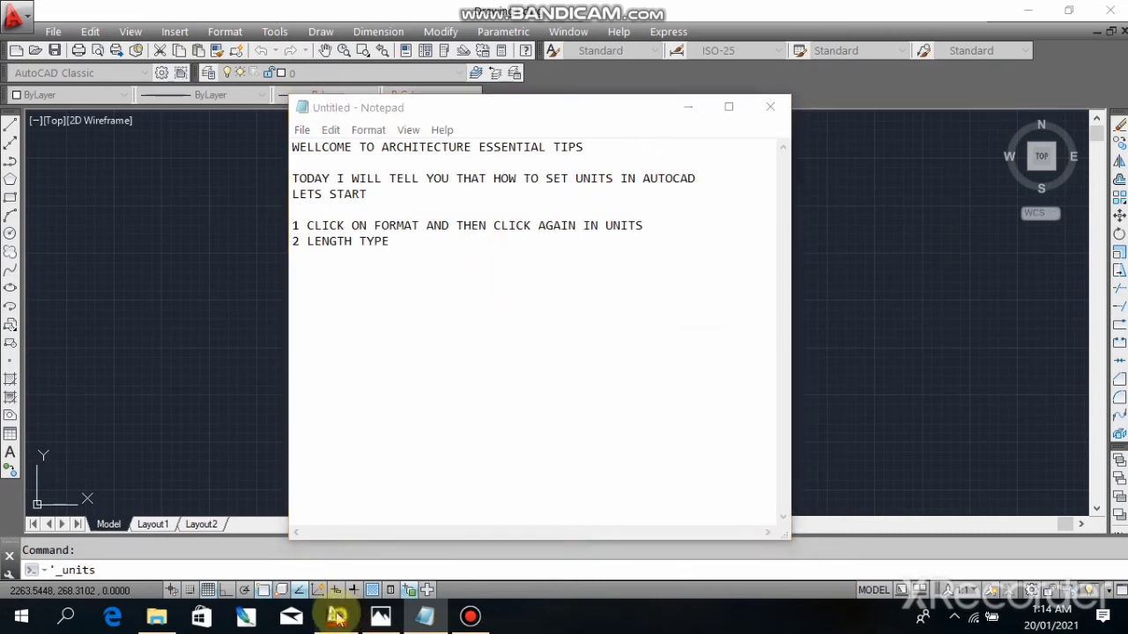
pyautogui.click(421, 619)
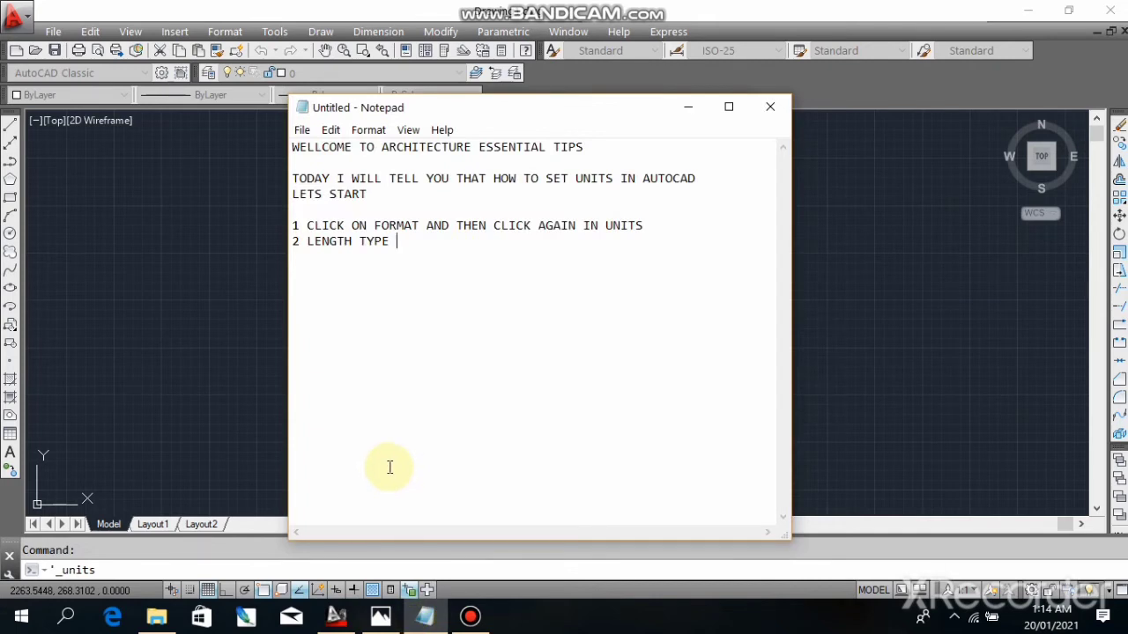
pyautogui.write('ARCHI')
pyautogui.write('TECTURE')
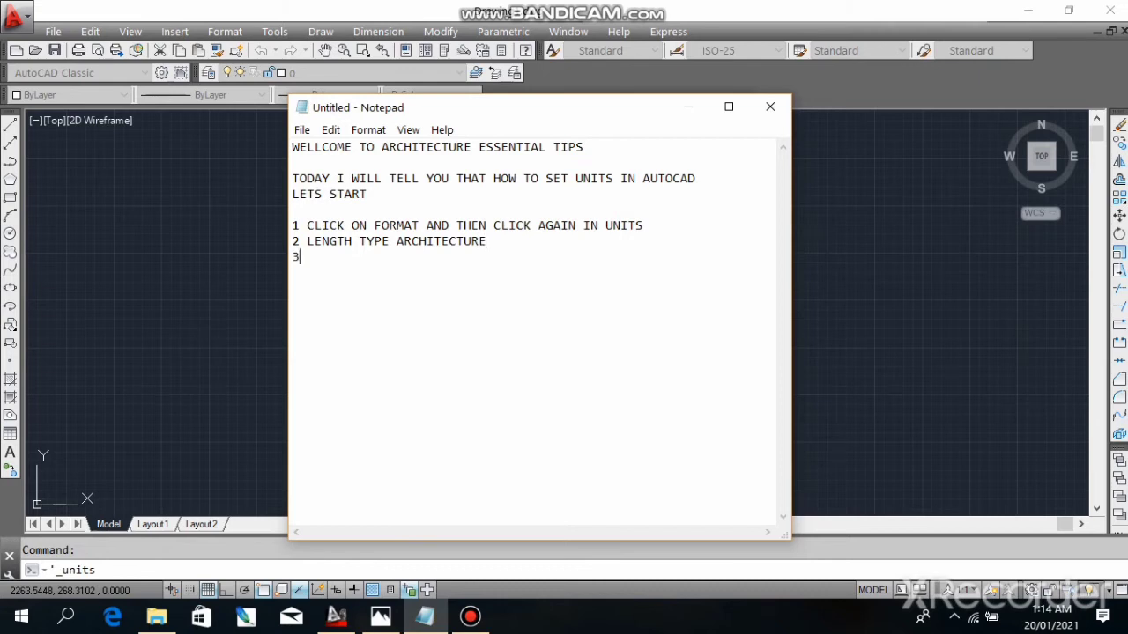
pyautogui.write(' 3 ANGLE TY')
pyautogui.write('PE DE')
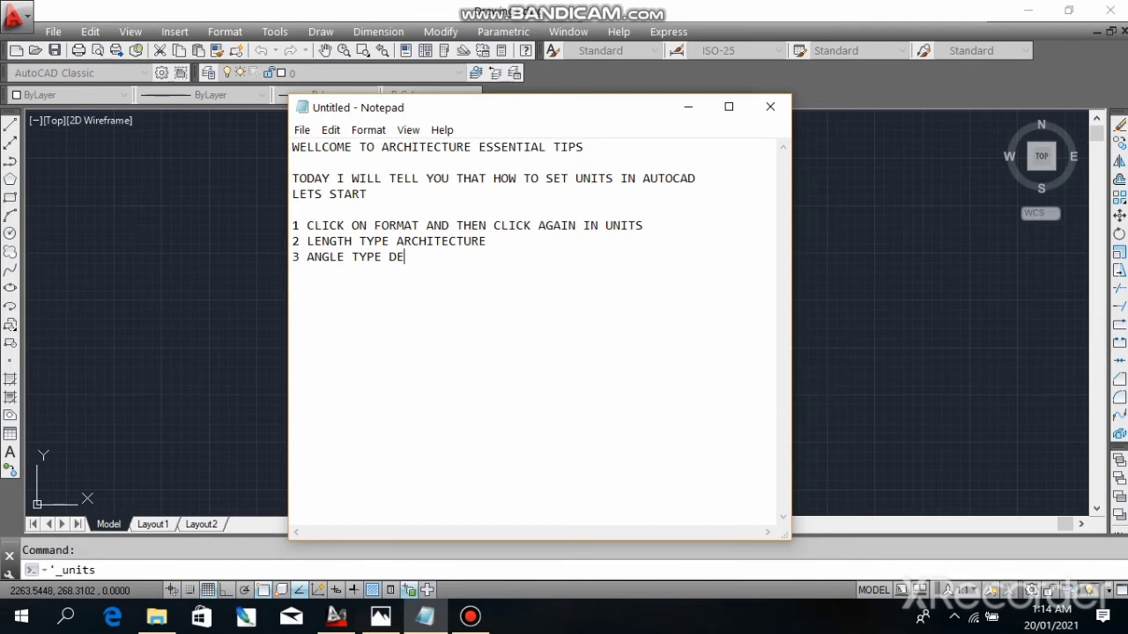
pyautogui.write('G MIN SEC')
# Set the angle type to Deg/Min/Sec and length precision to 0'-0" in Drawing Units
pyautogui.click(337, 616)
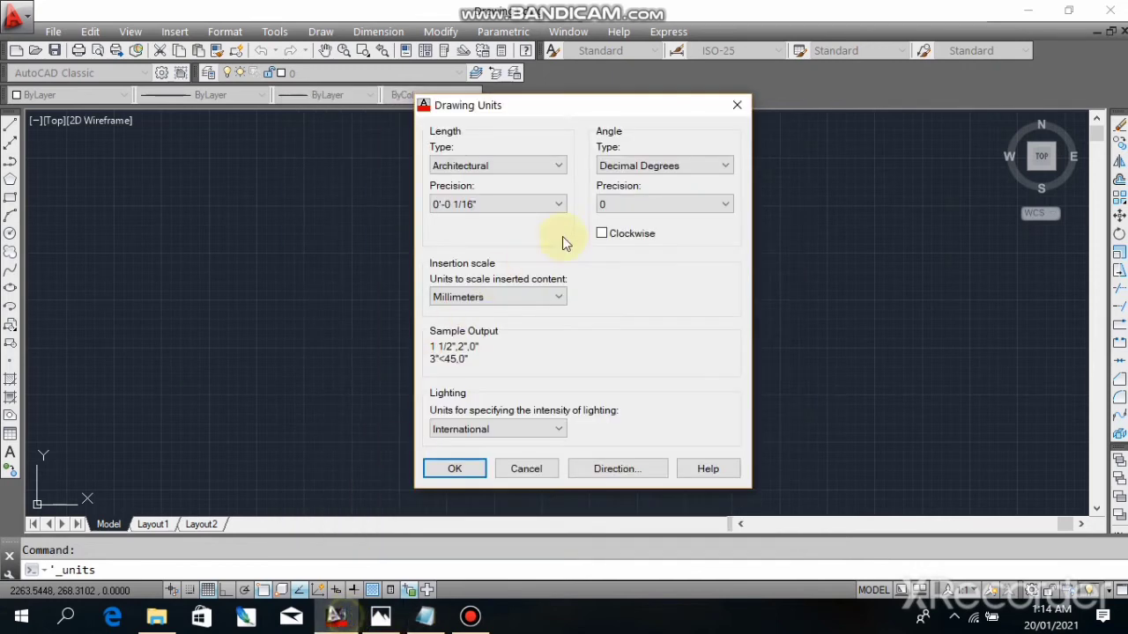
pyautogui.click(643, 166)
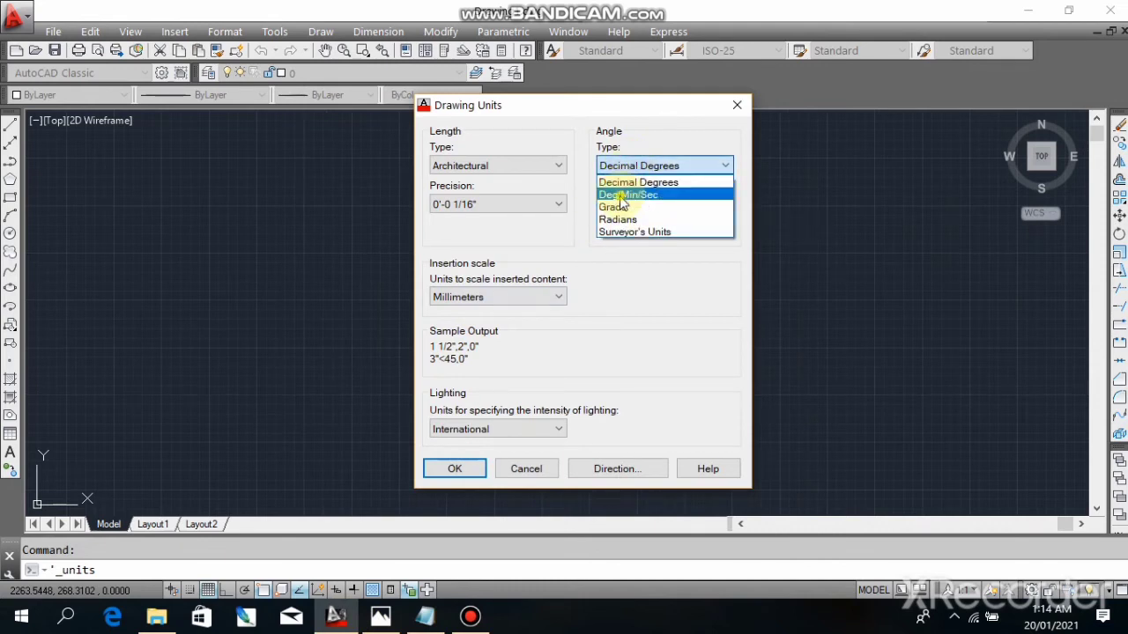
pyautogui.click(625, 194)
pyautogui.click(492, 203)
pyautogui.click(481, 221)
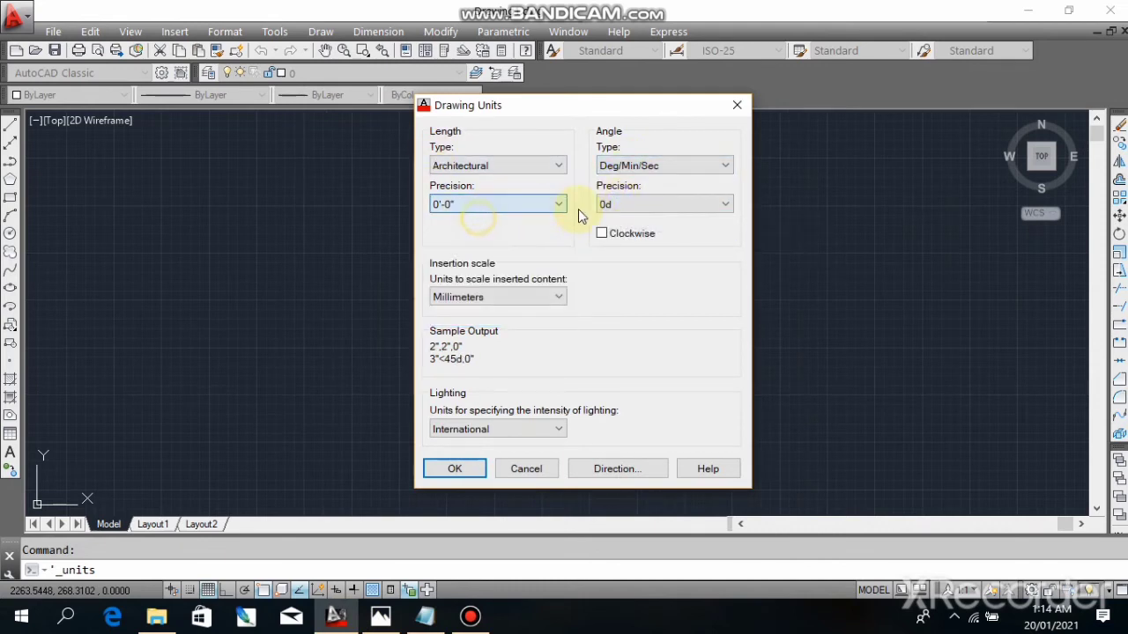
pyautogui.click(478, 299)
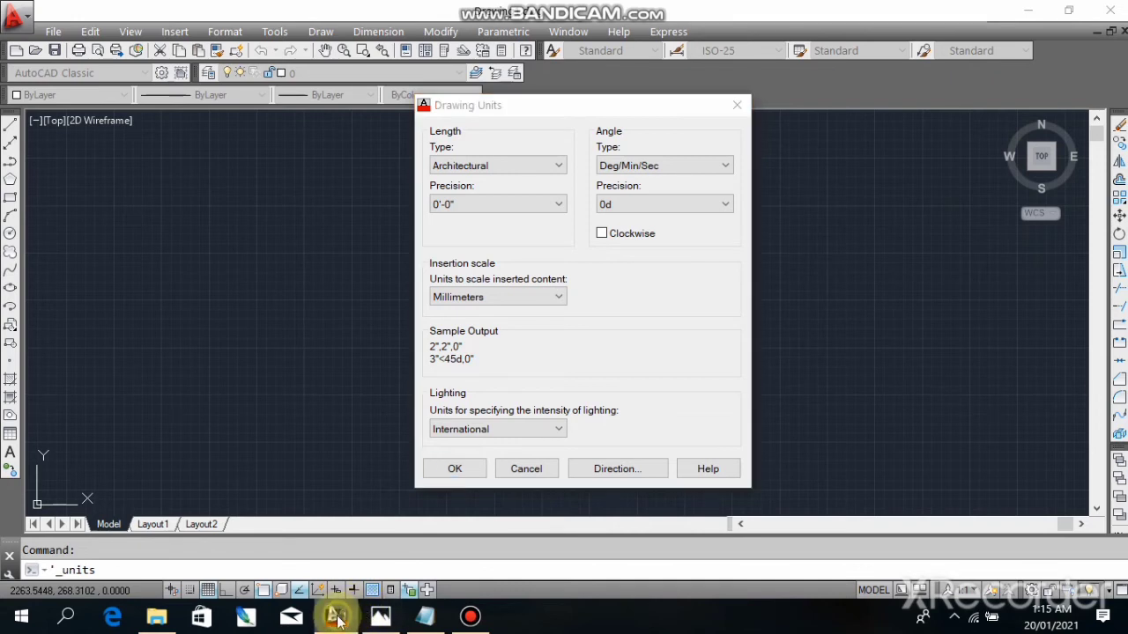
# Add step 4 'INSERTION SCALE INCHES' and the line 'AND THEN PRESS OK' to the notes
pyautogui.click(423, 616)
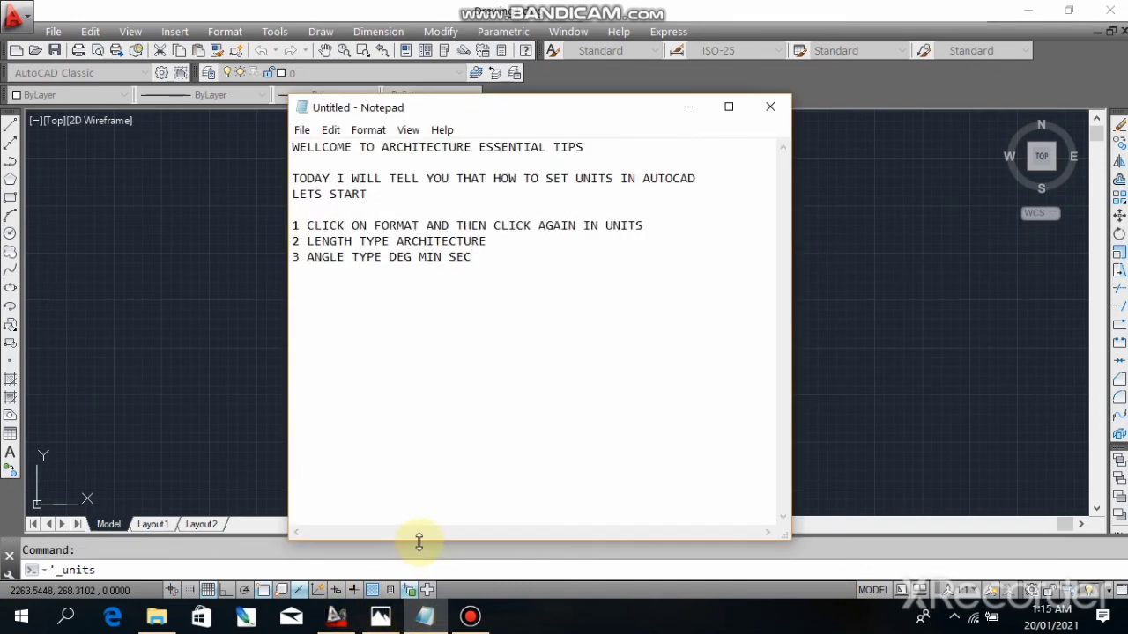
pyautogui.write('4')
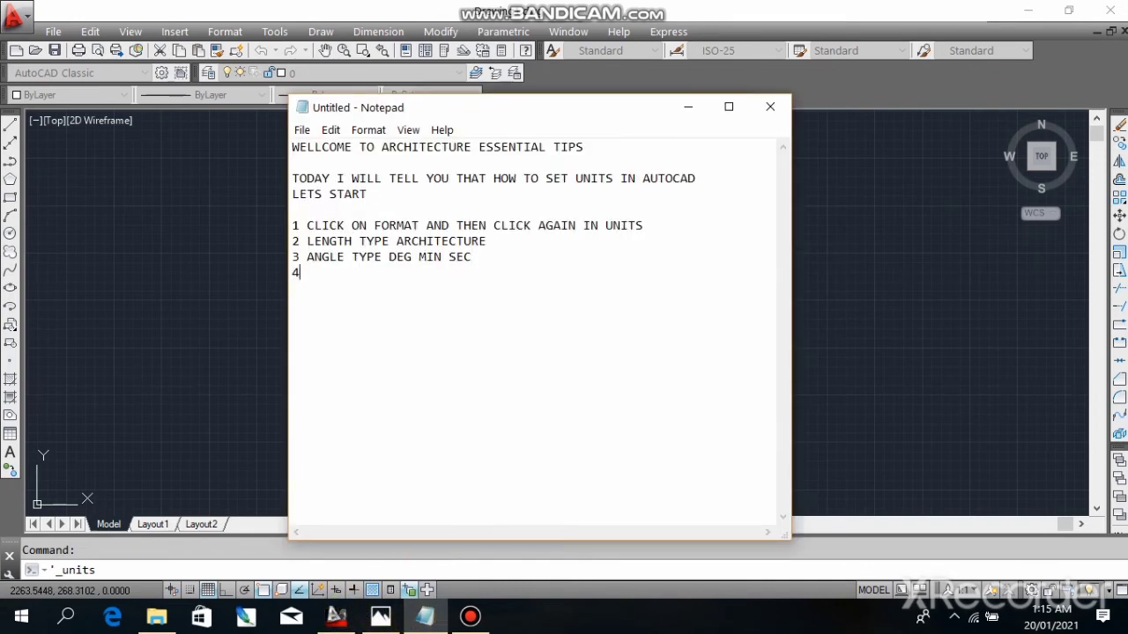
pyautogui.write(' INSERTION')
pyautogui.write(' SCALE I')
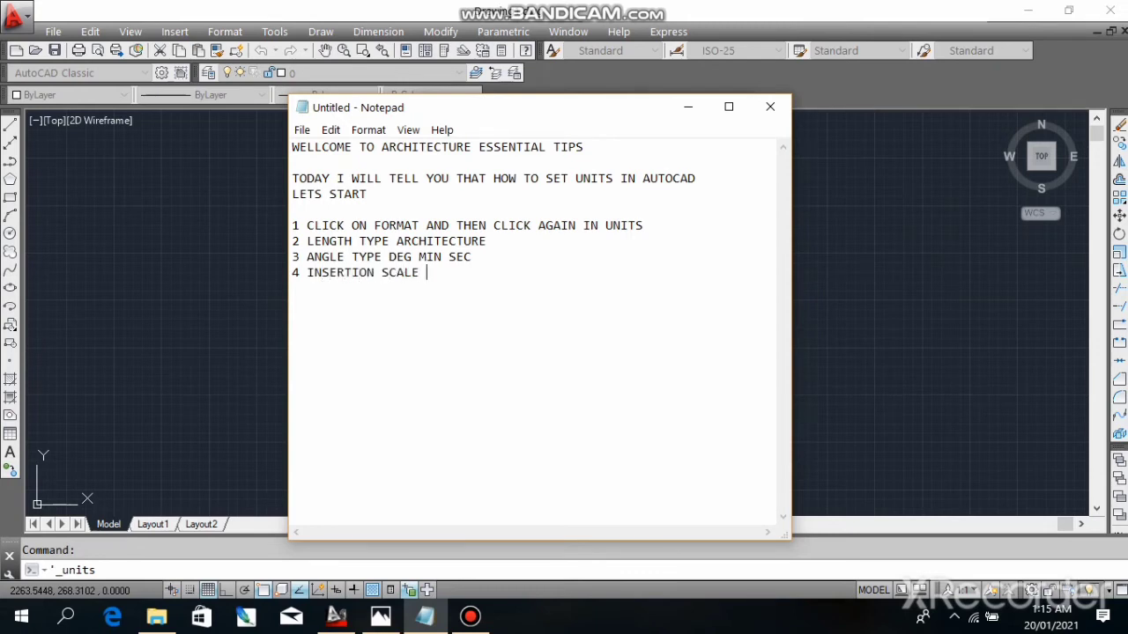
pyautogui.write('NCHES')
pyautogui.press('Return')
pyautogui.write('AND THEN')
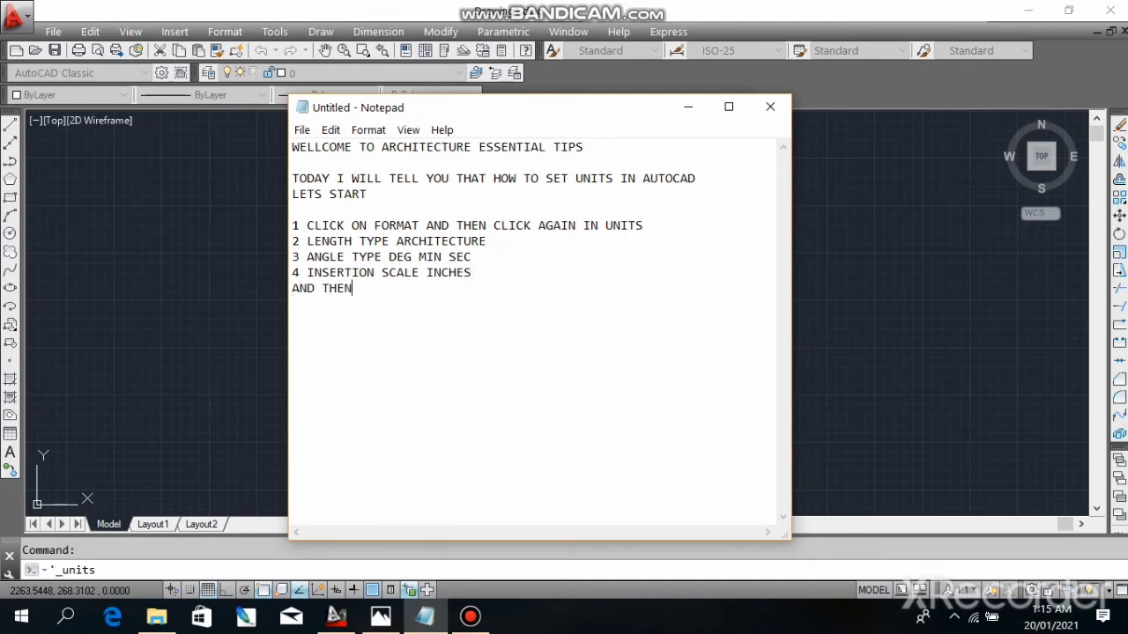
pyautogui.write(' PRESS OK')
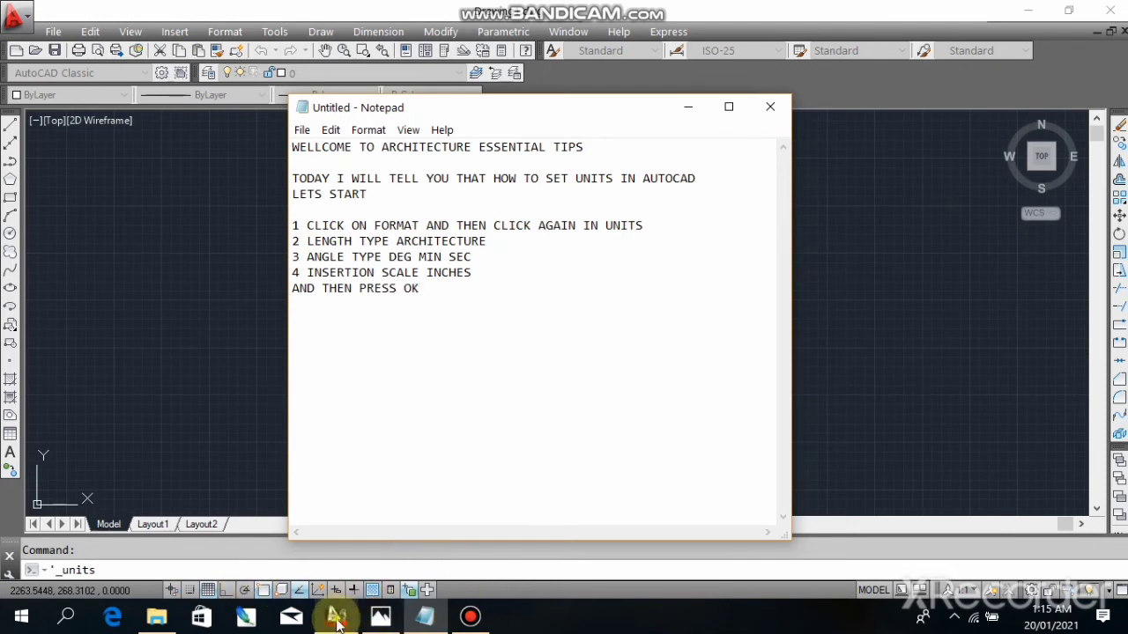
# Set the insertion scale to Inches and confirm Drawing Units with OK
pyautogui.click(425, 617)
pyautogui.click(509, 297)
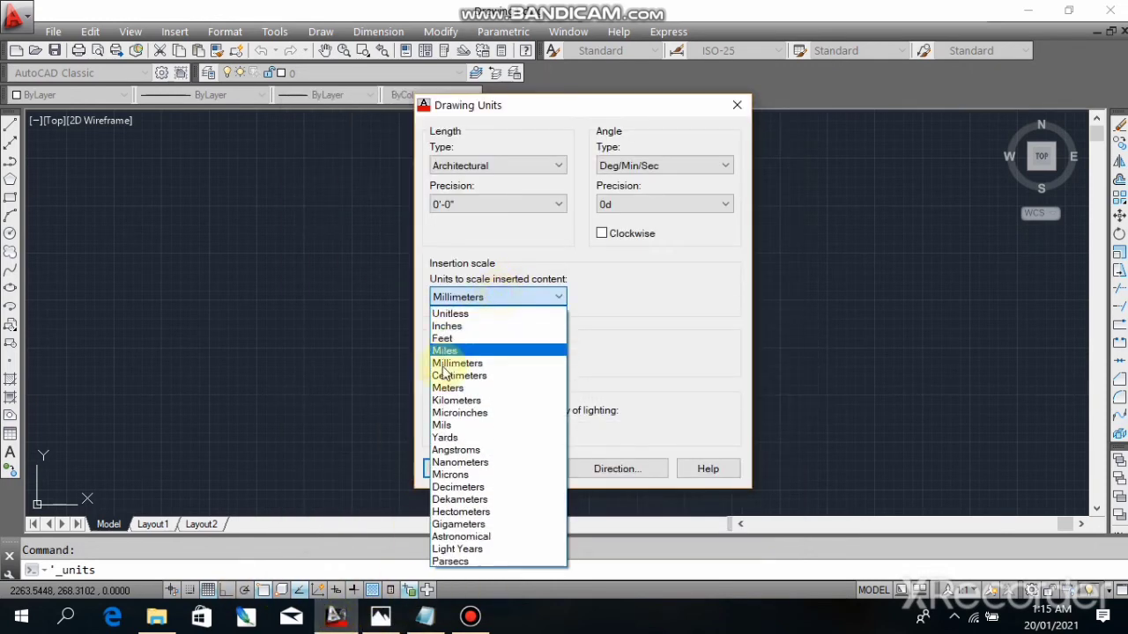
pyautogui.click(448, 327)
pyautogui.click(445, 460)
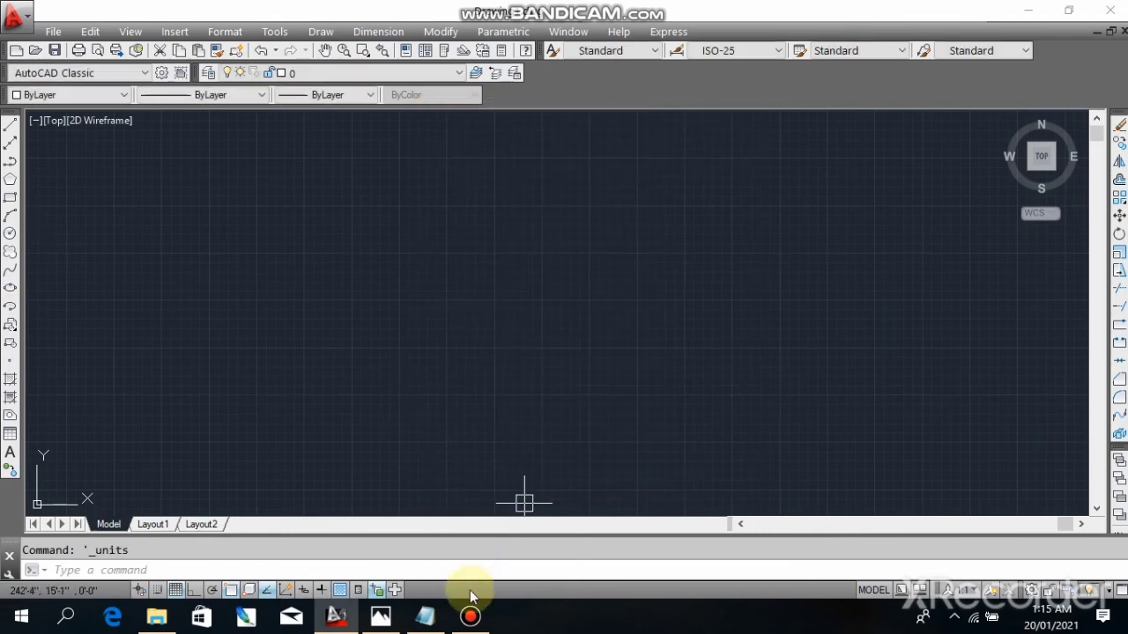
# Extend the last note line with 'AND THEN START YOUR DRAFTING' and begin 'IF THIS VIDEO HELP YOU'
pyautogui.click(425, 621)
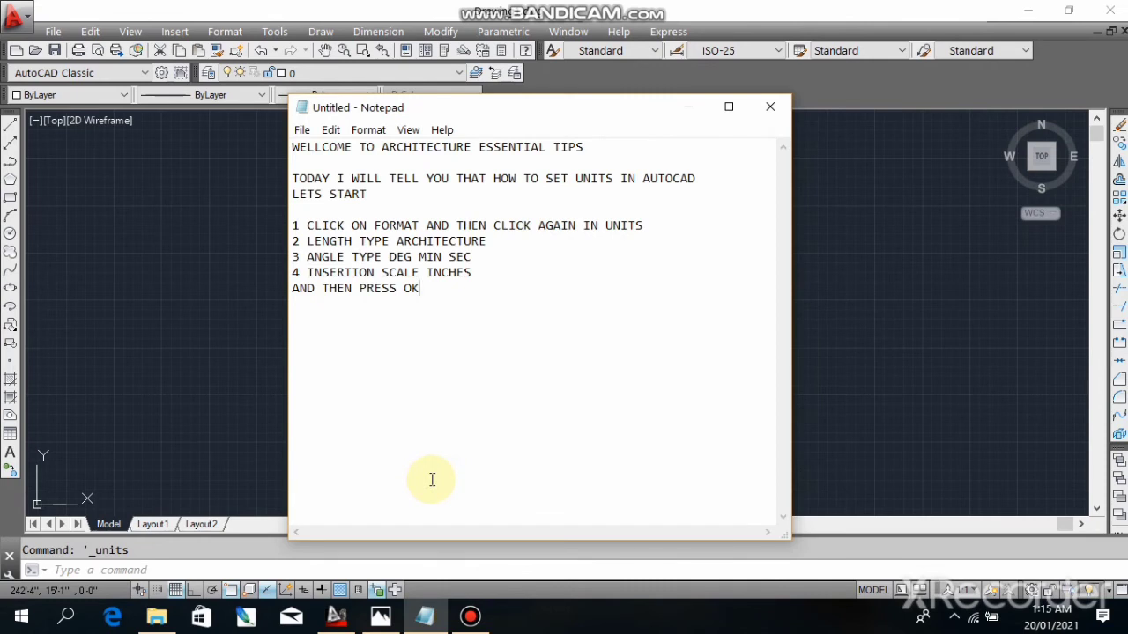
pyautogui.write('AND T')
pyautogui.write('HEN START ')
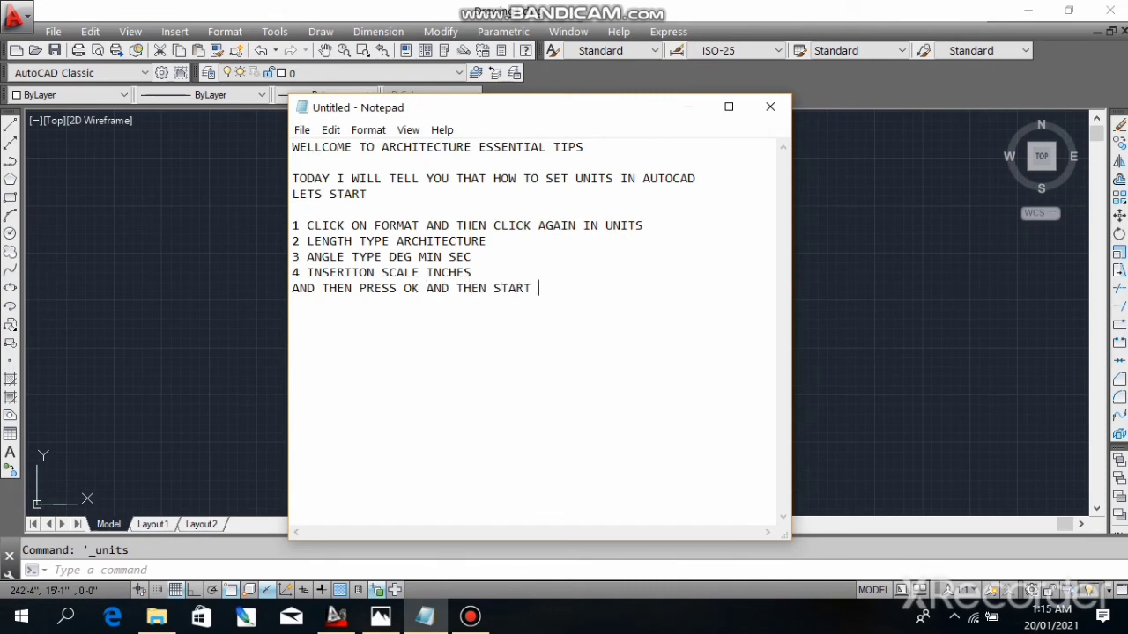
pyautogui.write('YOUR DR')
pyautogui.write('AFTING')
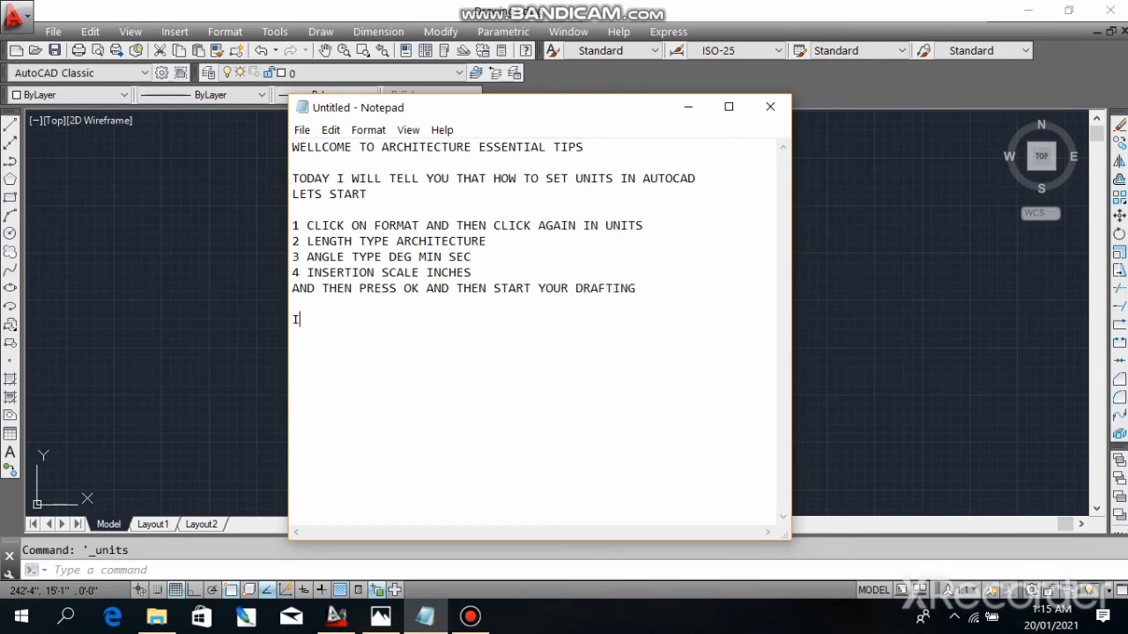
pyautogui.write('  IF THIS VIDEO ')
pyautogui.write('HELP ')
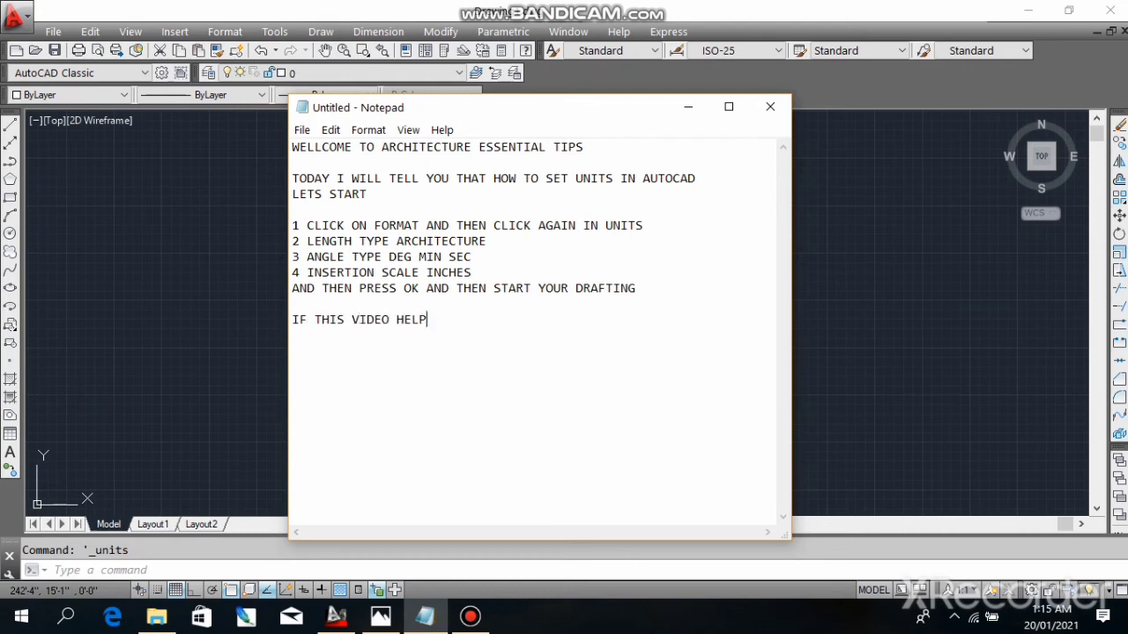
pyautogui.write('YOU')
# Change HELP to HELPS, finish 'KINDLY LIKE SHARE AND SUBSCRIBE MY CHANNEL', then add THANKS and GOOD BYE :)
pyautogui.click(427, 319)
pyautogui.write('S')
pyautogui.write(' THE')
pyautogui.write('KINF')
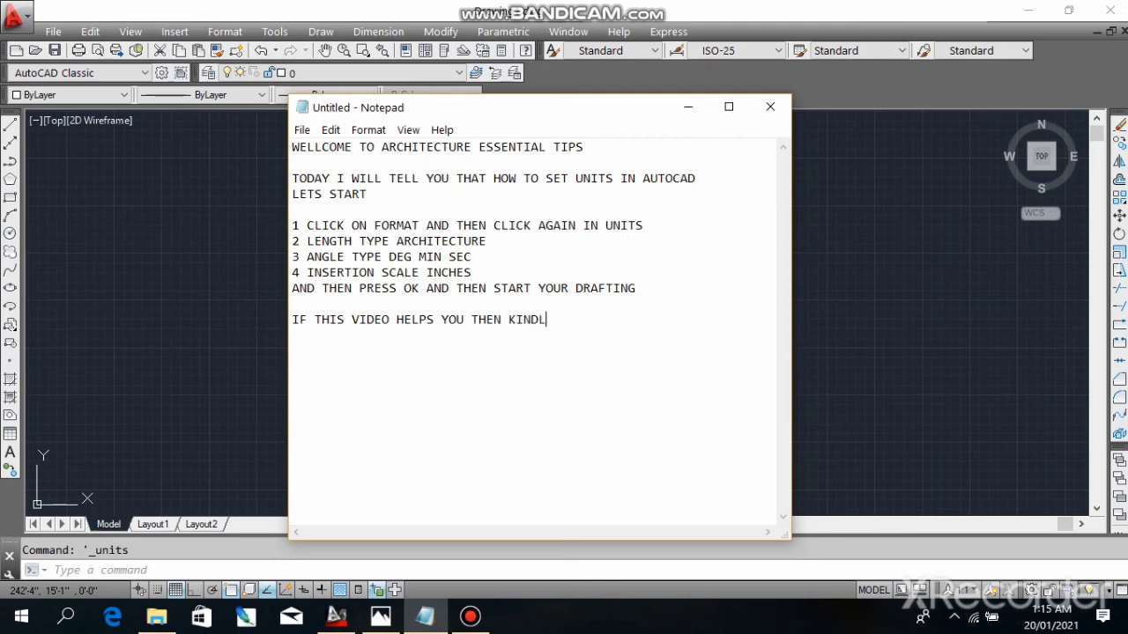
pyautogui.write('IKE S')
pyautogui.write('HARE A')
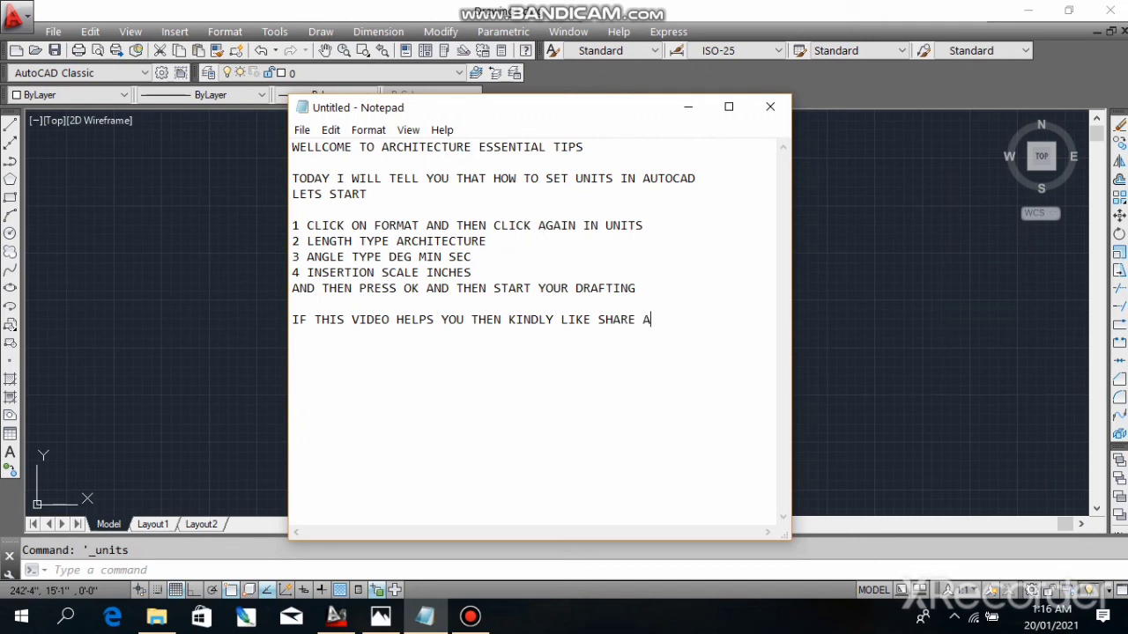
pyautogui.write('ND SUBSC')
pyautogui.write('RIBE MY')
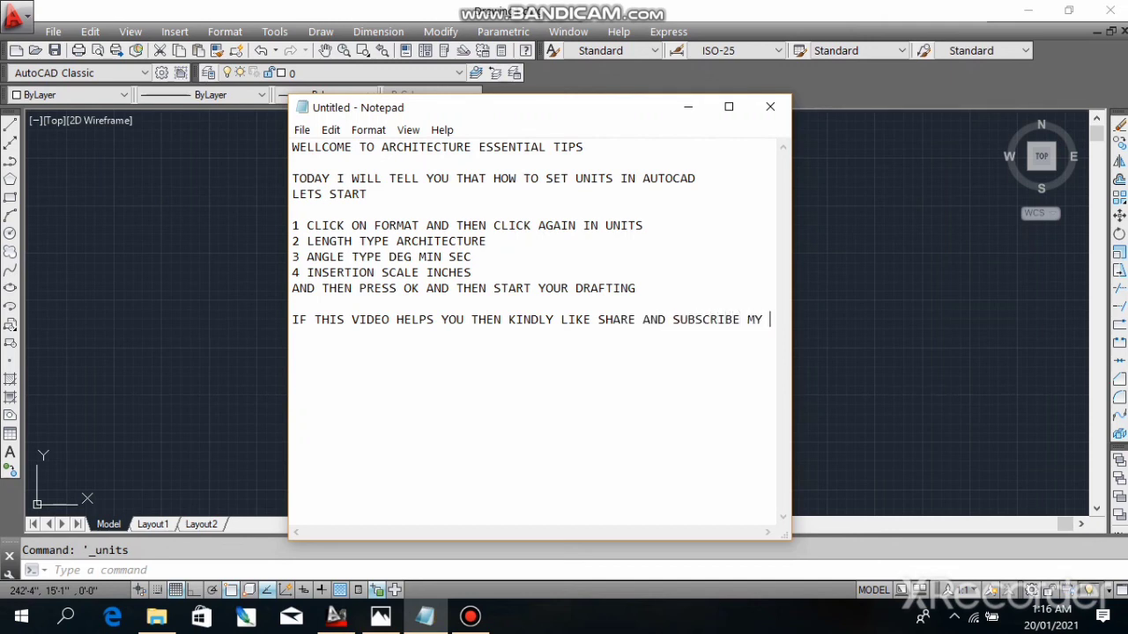
pyautogui.write('CHANNEL')
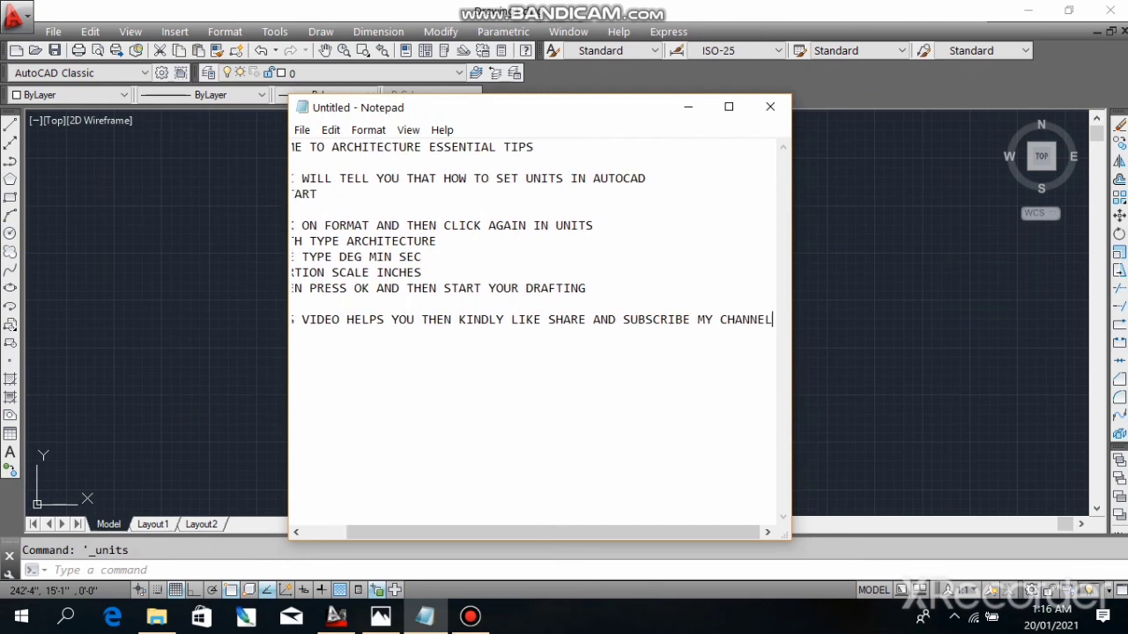
pyautogui.press('Return')
pyautogui.write('A')
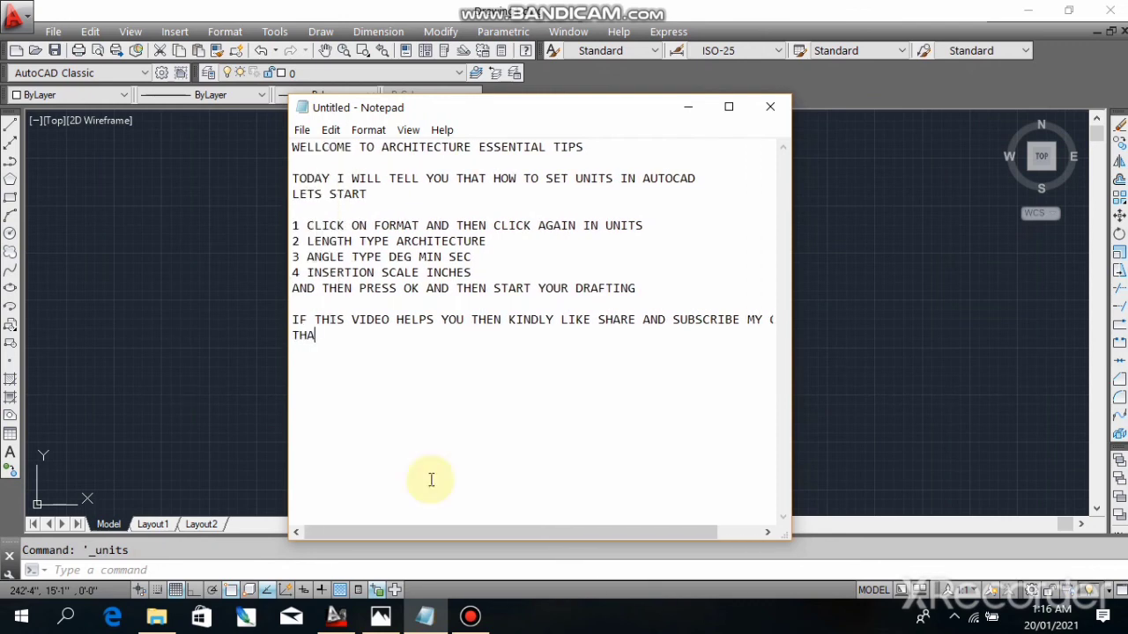
pyautogui.write('NKS  ')
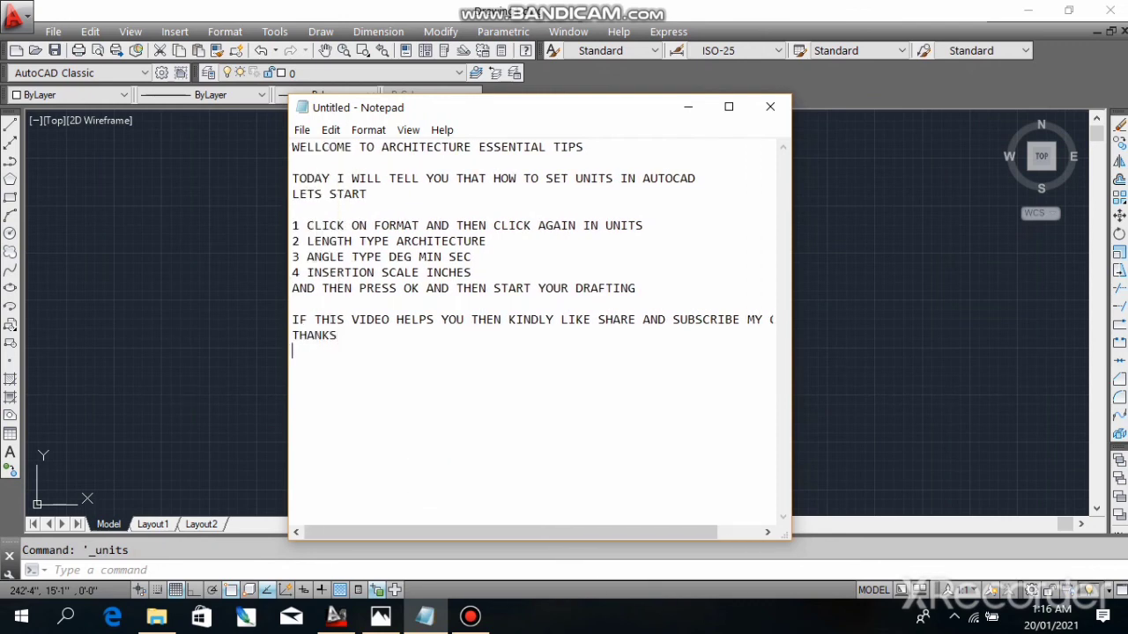
pyautogui.write('G')
pyautogui.write('OOD BYE ')
pyautogui.write(':')
pyautogui.write(')')
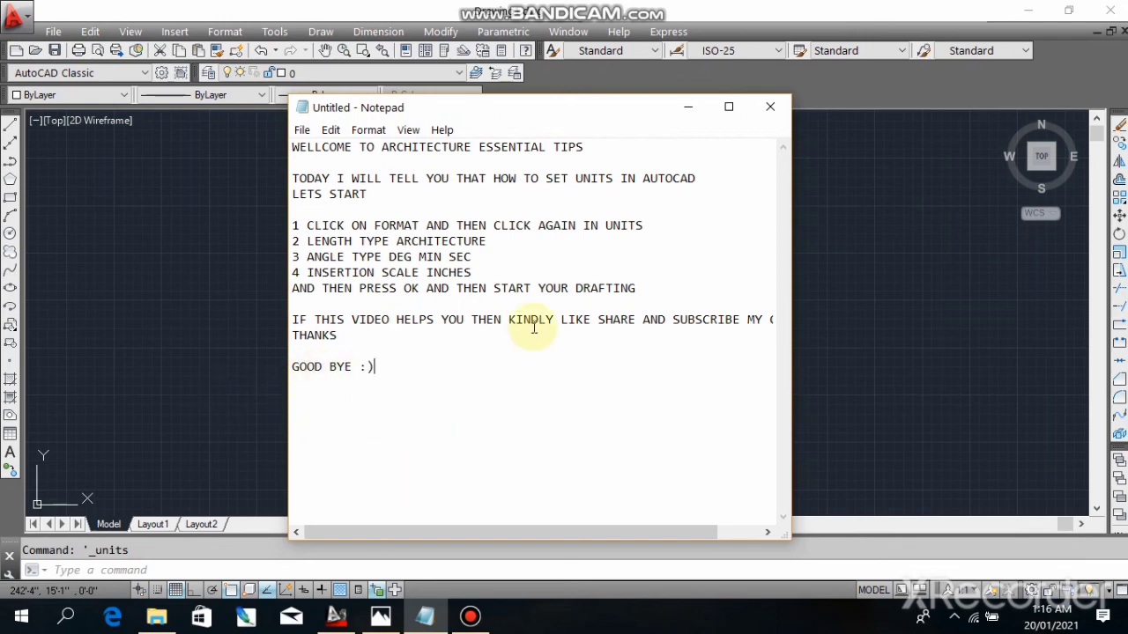